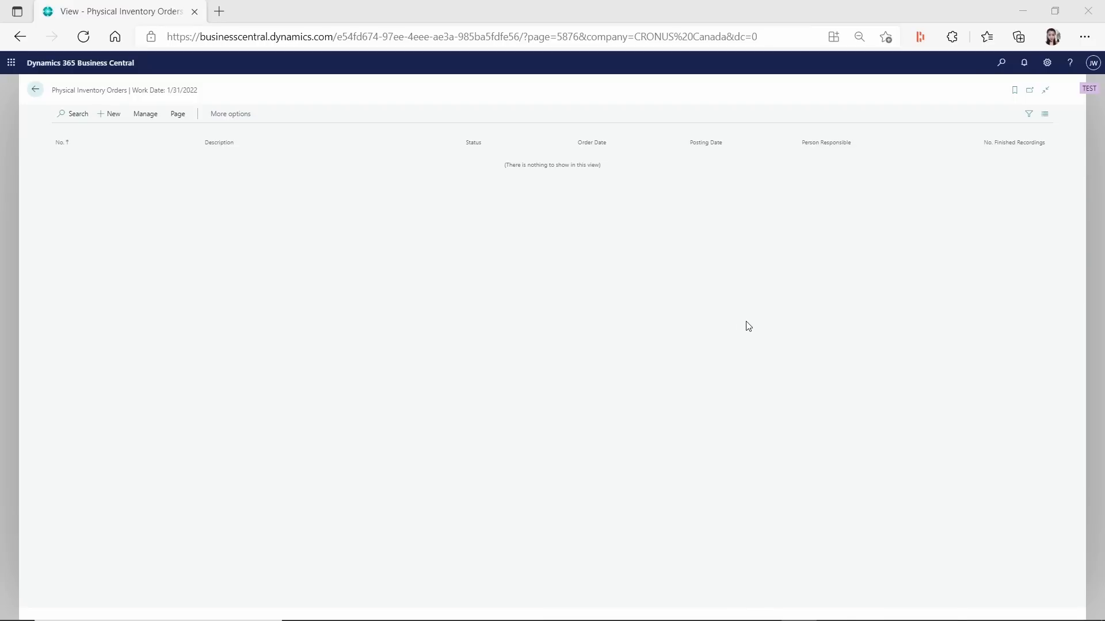
- Open the upcoming-capabilities release plans from Help and Support and open the archived April '19 release notes for Dynamics 365
left_click(1070, 62)
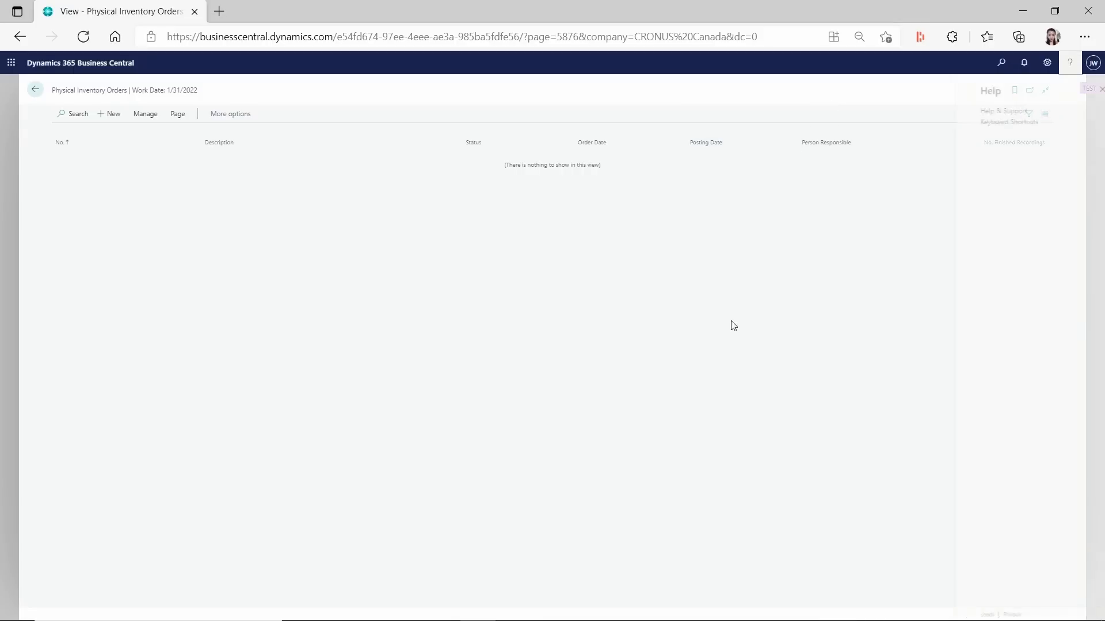
left_click(996, 111)
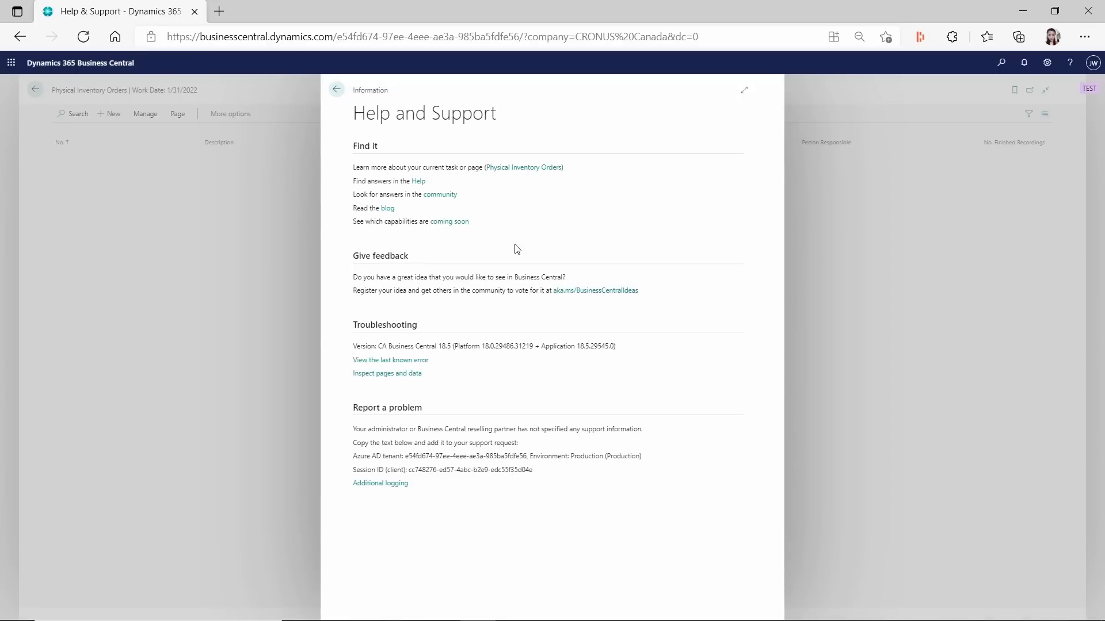
left_click(460, 223)
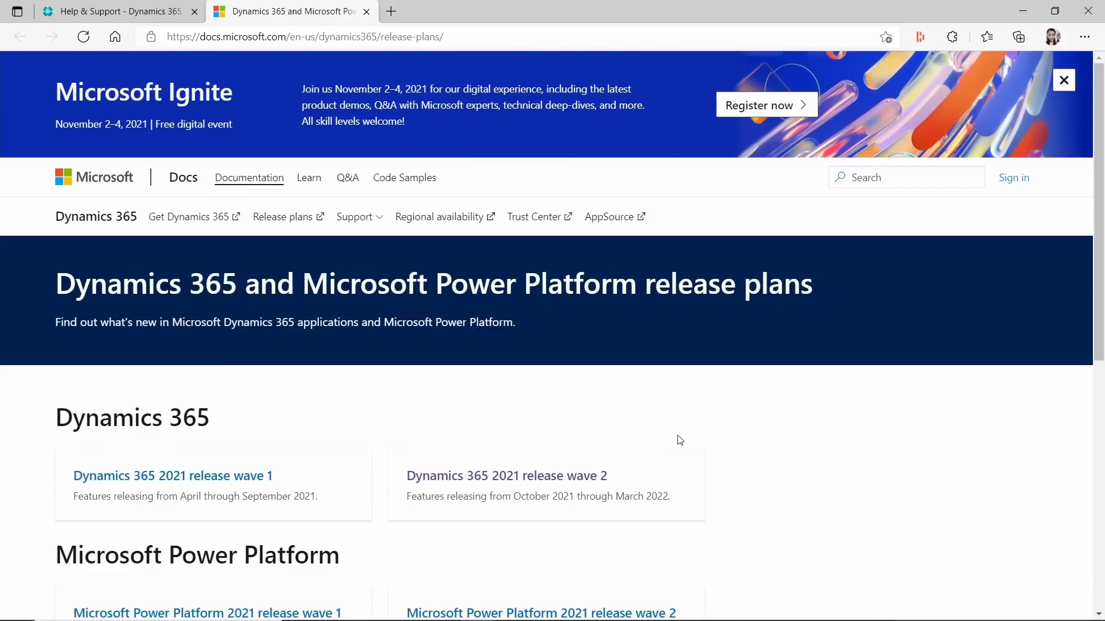
scroll(677, 440, "down", 7)
scroll(677, 440, "down", 1)
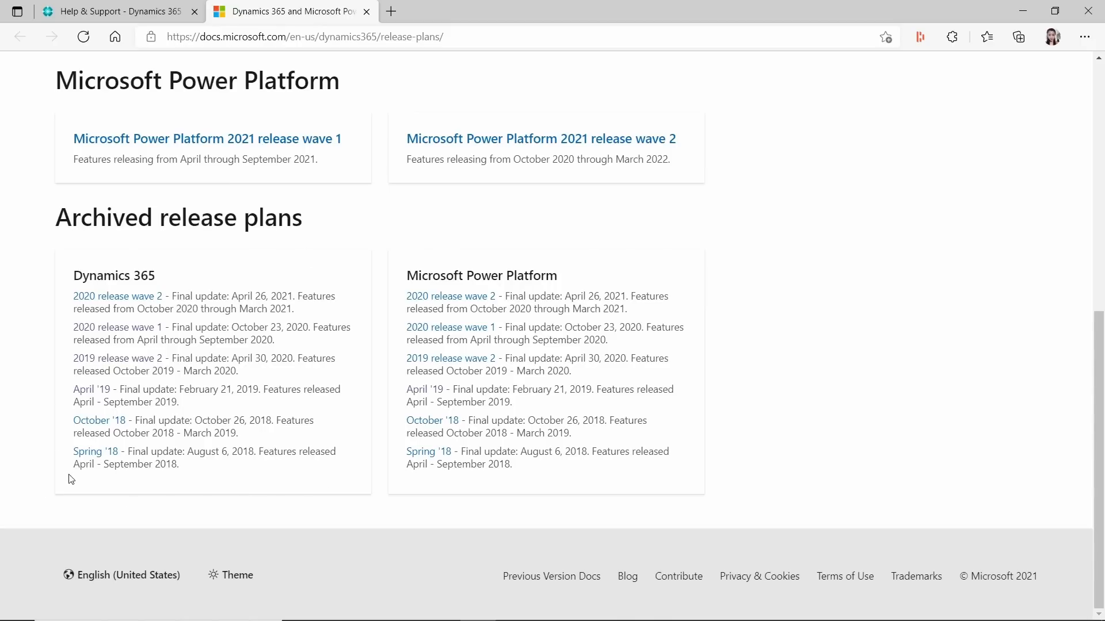
left_click(86, 394)
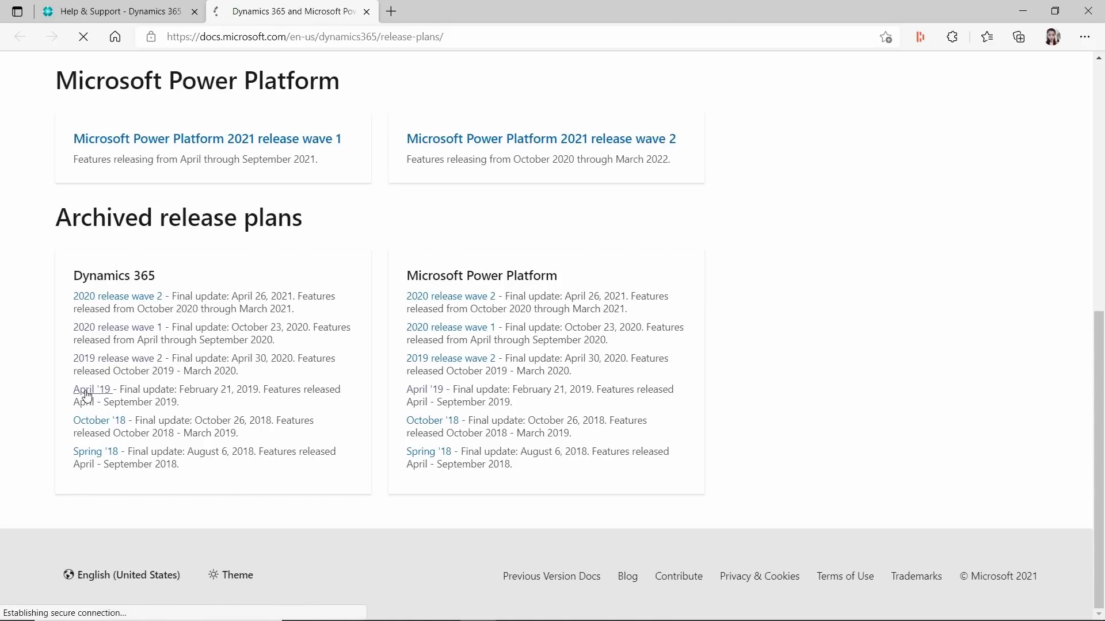
- In the Dynamics 365 Business Central What's new and planned list, open the feature about using physical inventory orders for inventory counting
scroll(118, 397, "down", 2)
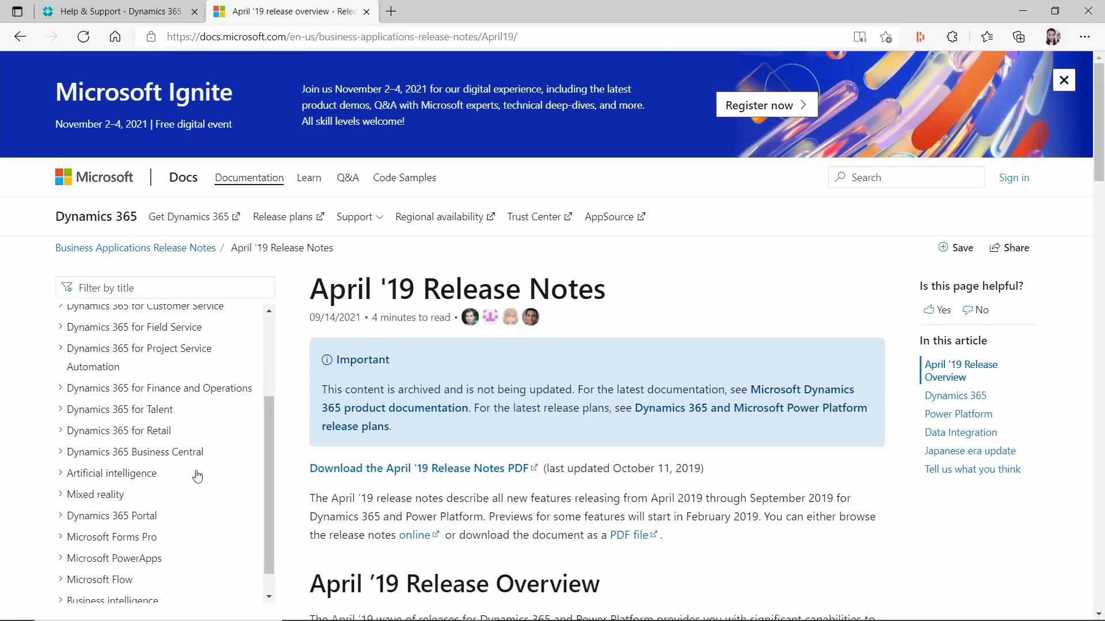
left_click(99, 458)
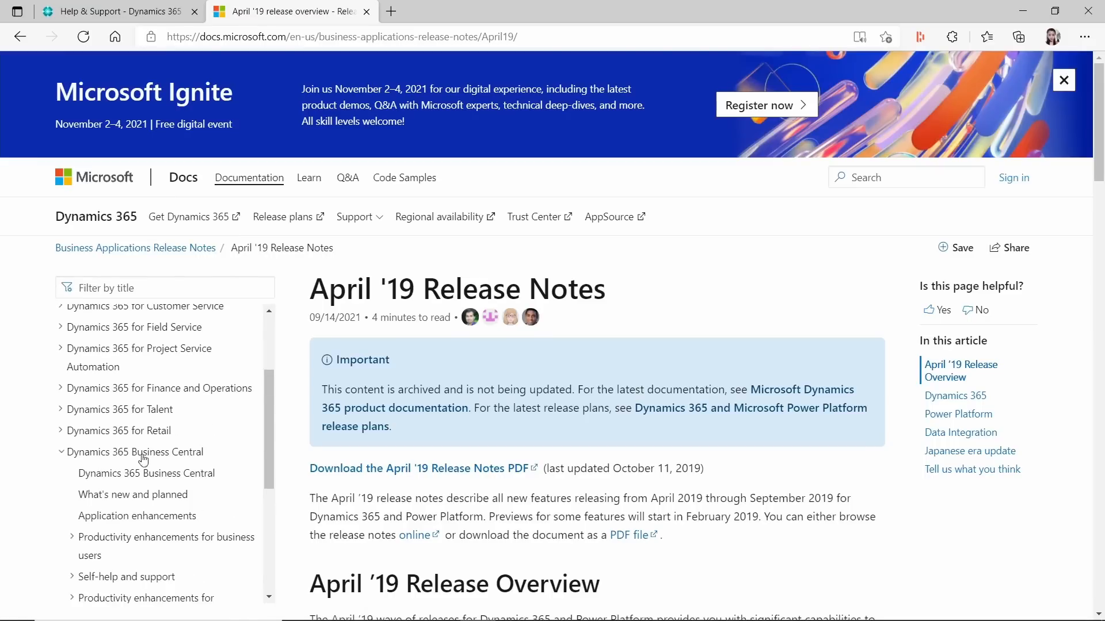
left_click(160, 495)
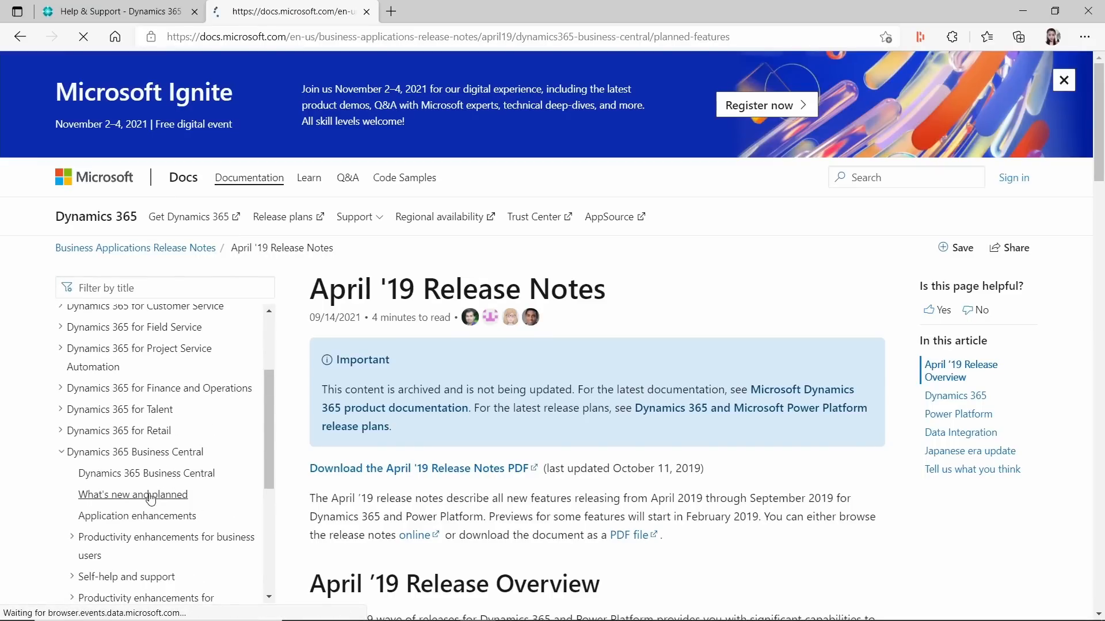
scroll(530, 338, "down", 7)
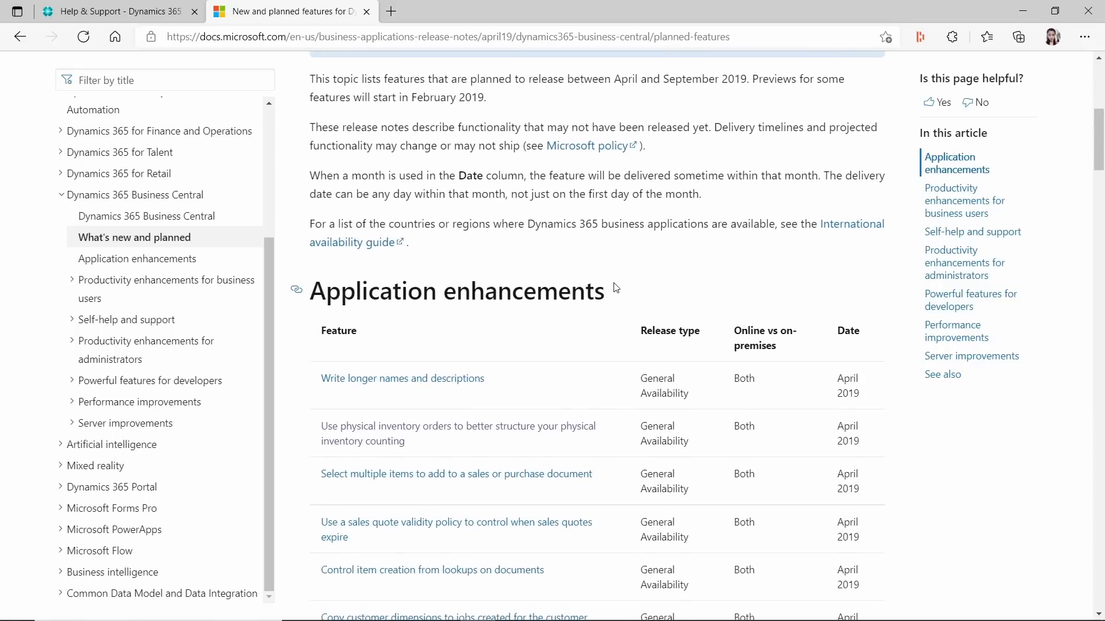
key("ctrl+f")
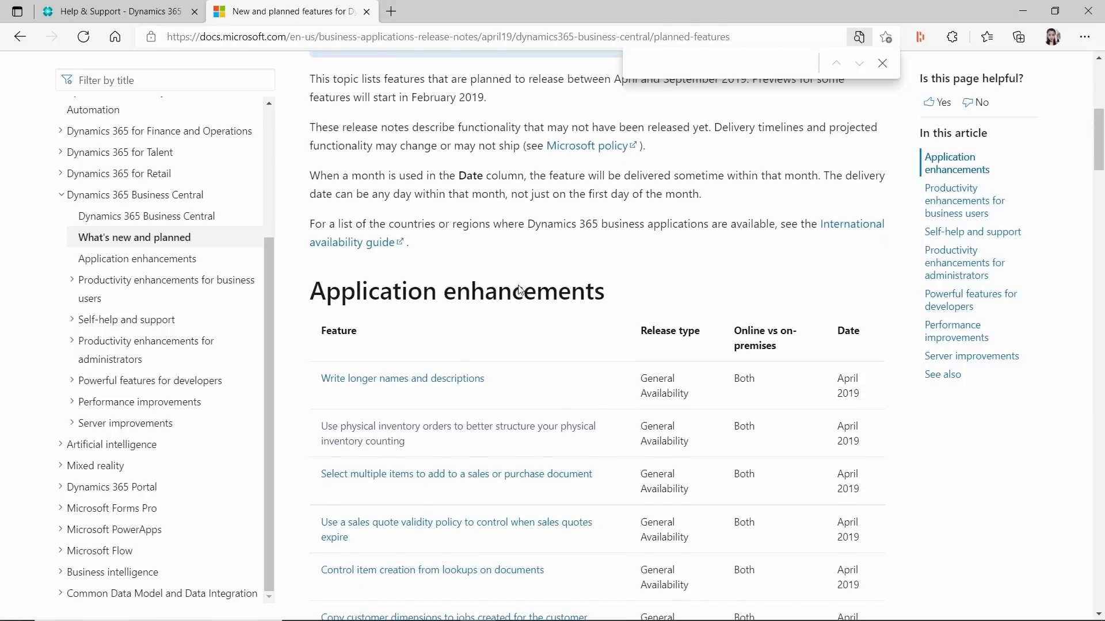
left_click(882, 63)
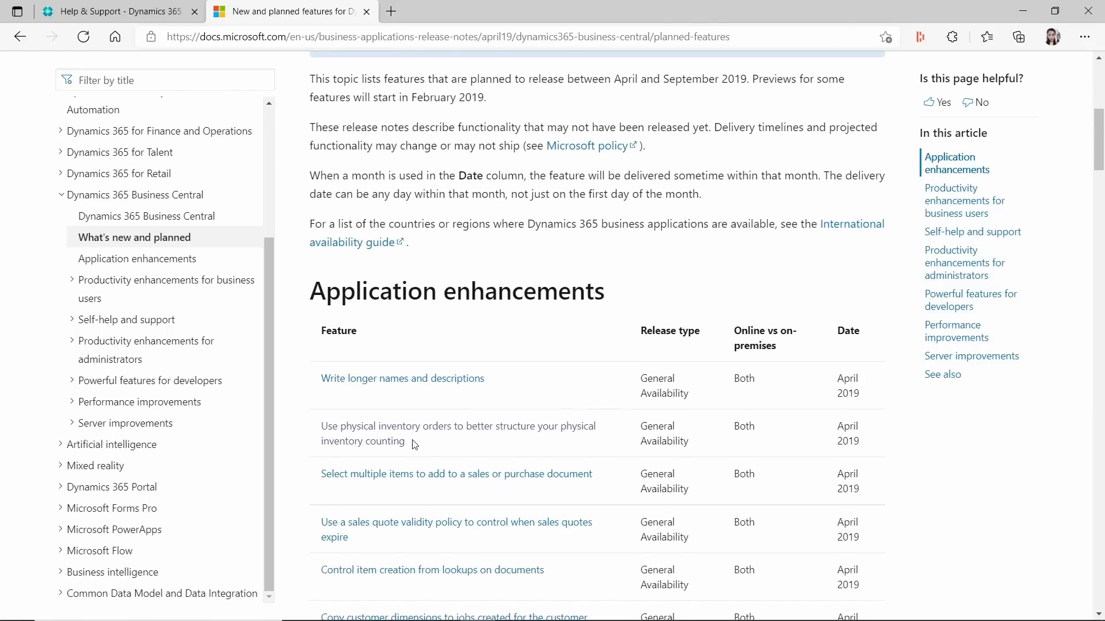
left_click(357, 434)
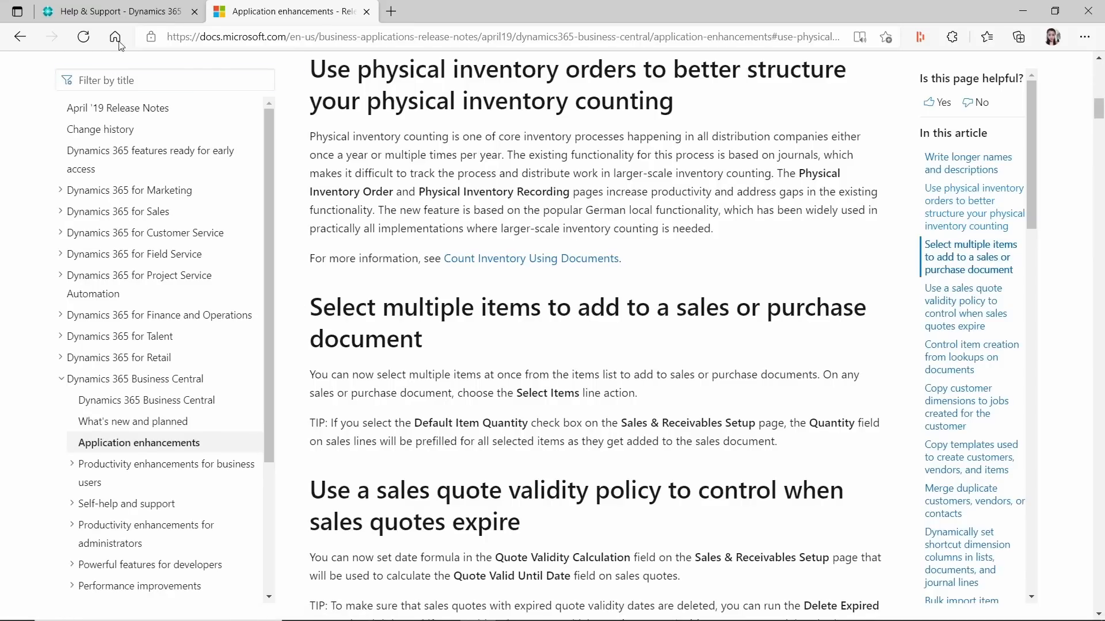
- Return to the Physical Inventory Orders list in Business Central and create a new order with the description "YE Count"
left_click(115, 11)
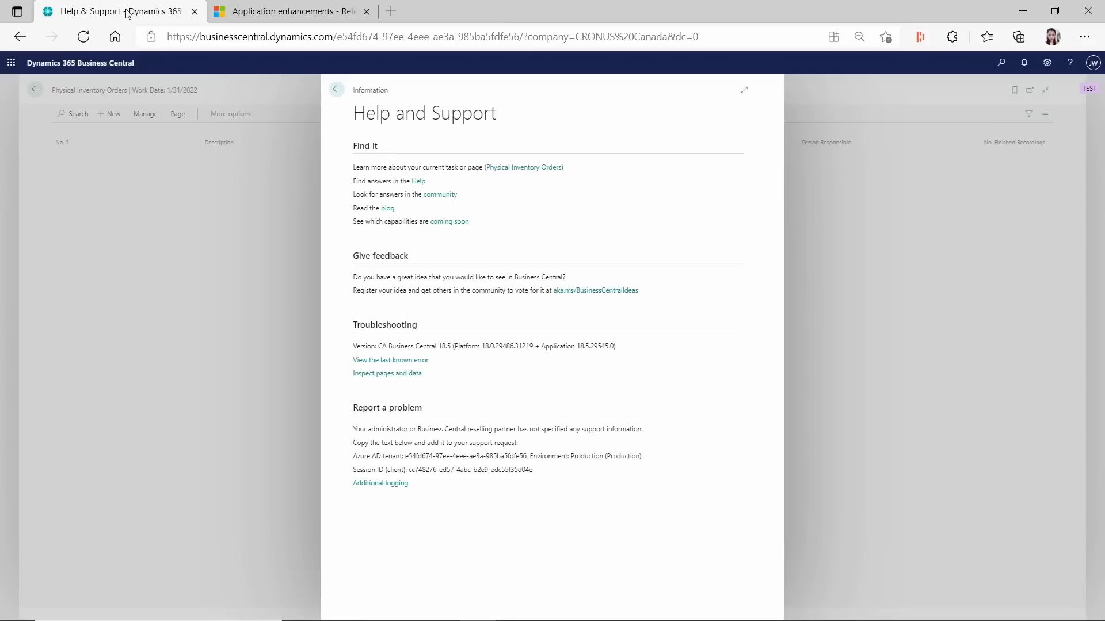
left_click(336, 89)
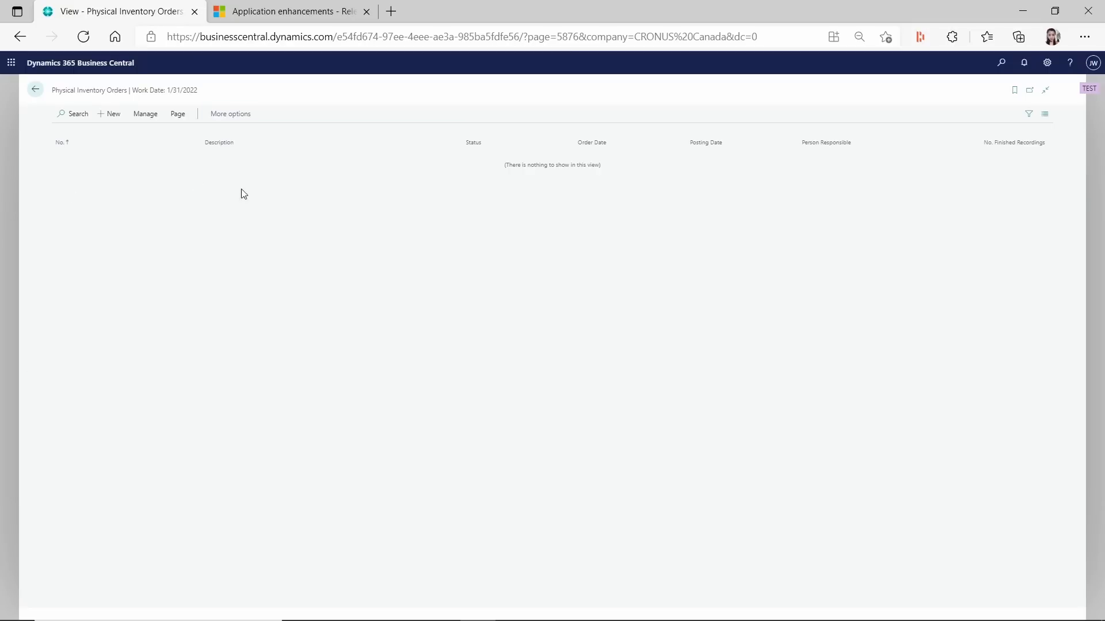
left_click(107, 117)
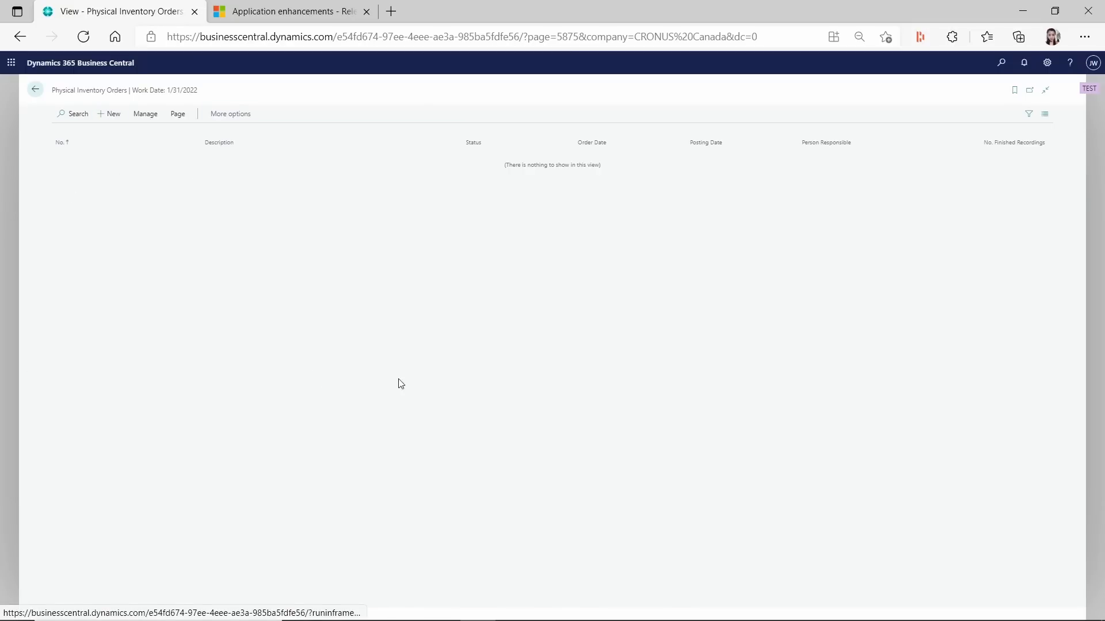
left_click(180, 198)
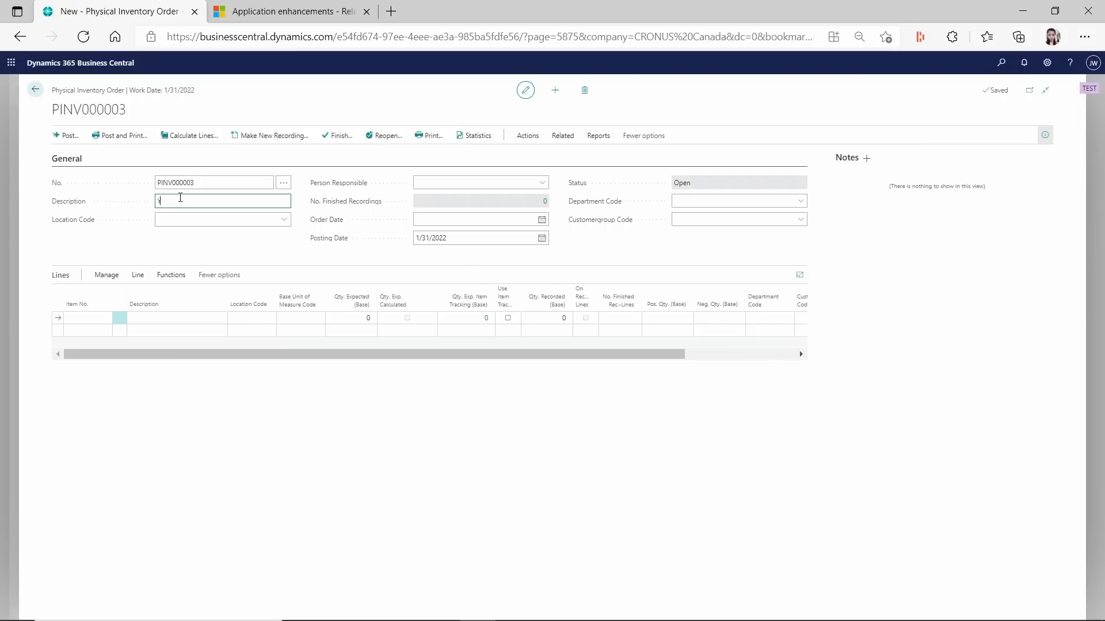
type("YE Count")
key("Tab")
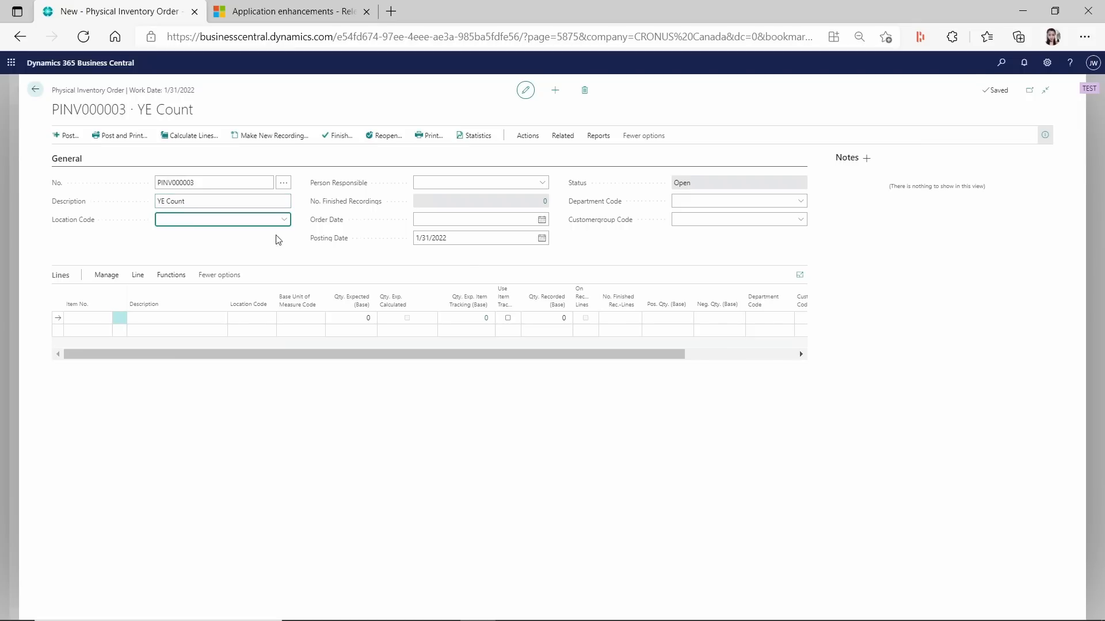
- Set the order's Location Code to BLUE, the Blue Warehouse
left_click(285, 220)
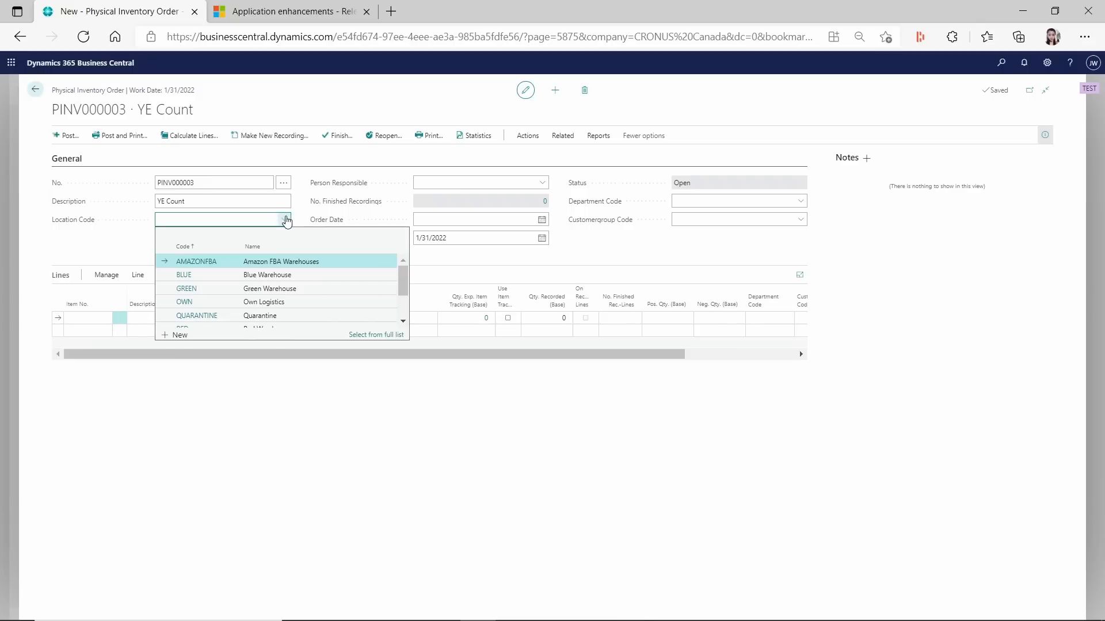
scroll(271, 282, "down", 3)
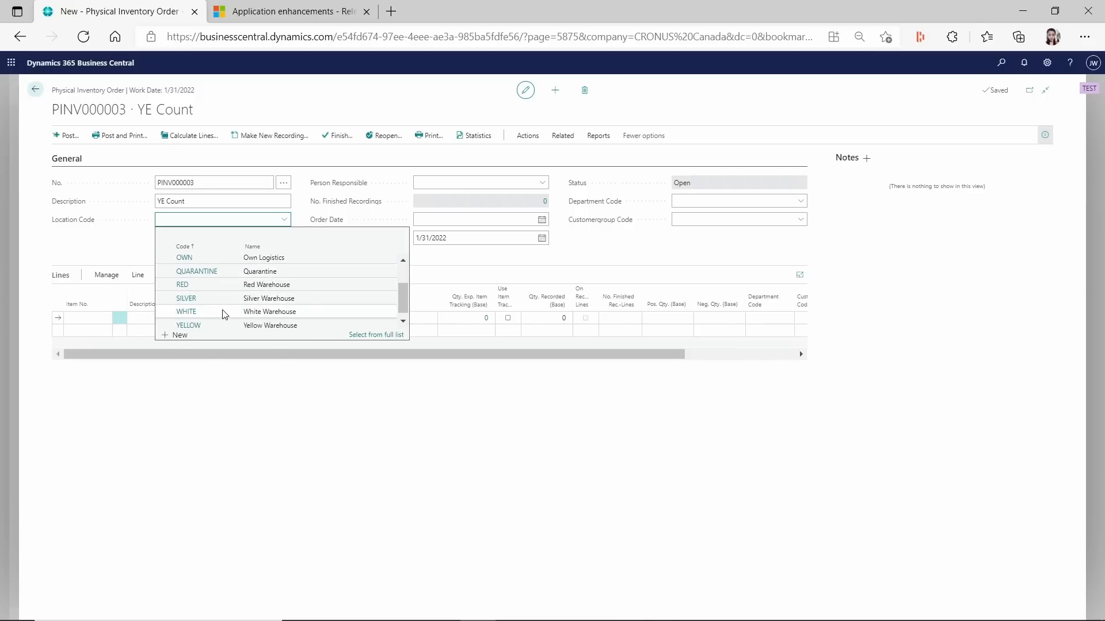
scroll(223, 315, "down", 1)
scroll(223, 314, "up", 4)
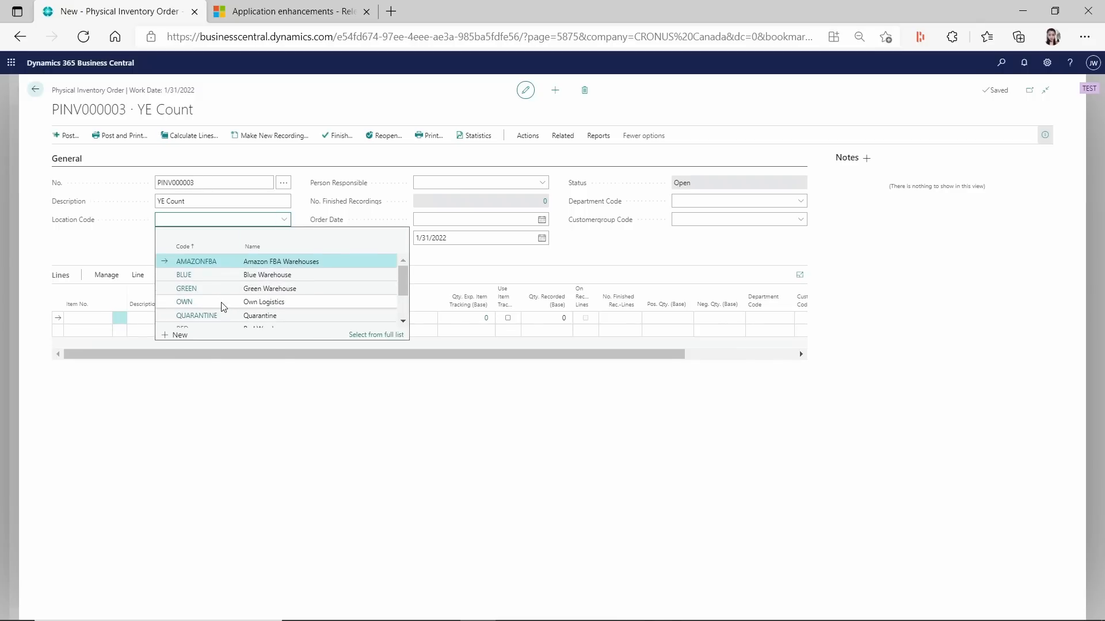
left_click(196, 271)
key("Tab")
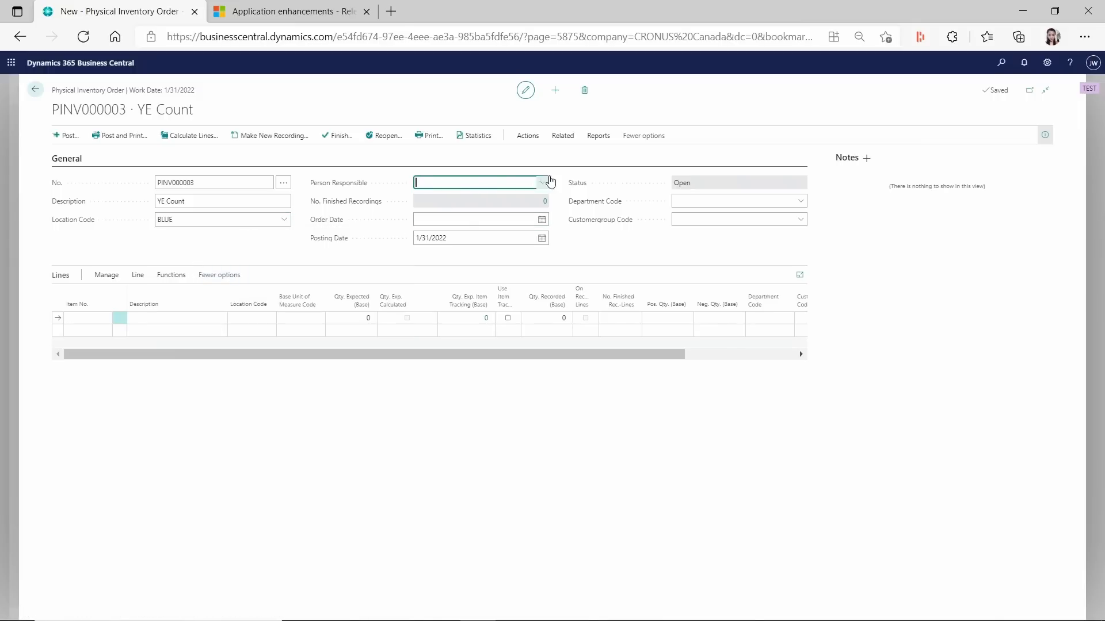
- Assign the employee with the job title Secretary as the order's Person Responsible
left_click(544, 184)
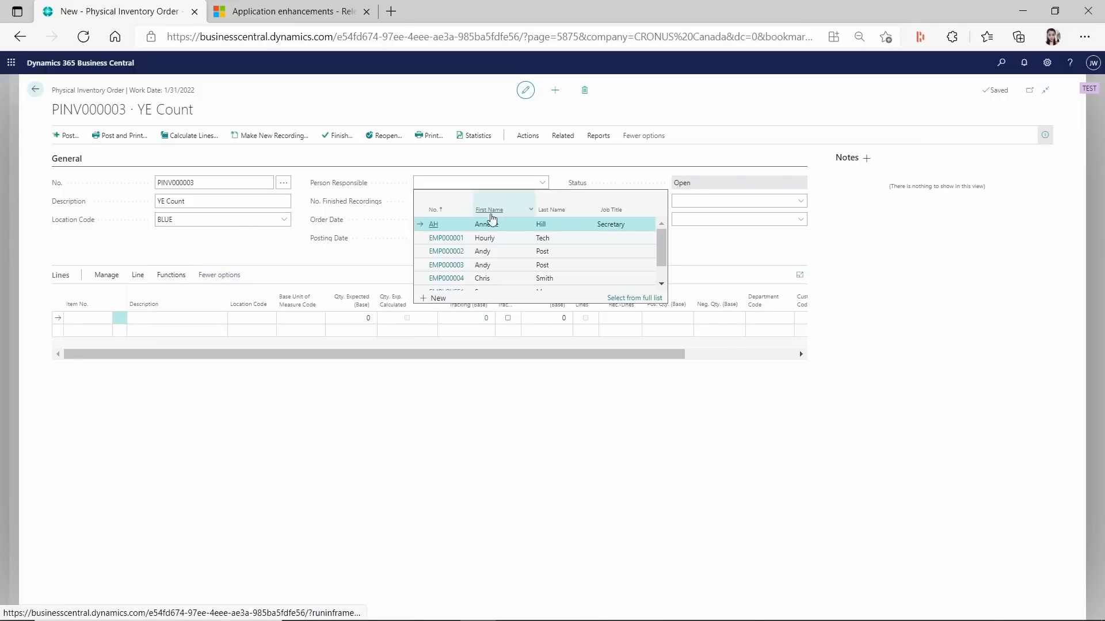
left_click(451, 225)
key("Tab")
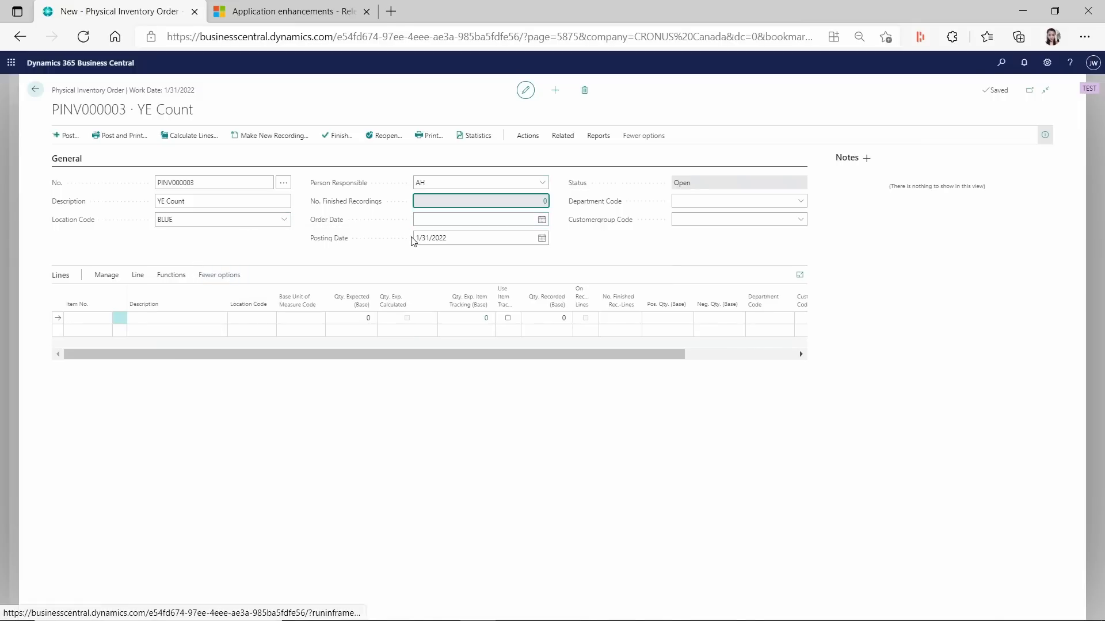
- Set both the Order Date and the Posting Date of the physical inventory order to 10/16/2021
left_click(508, 220)
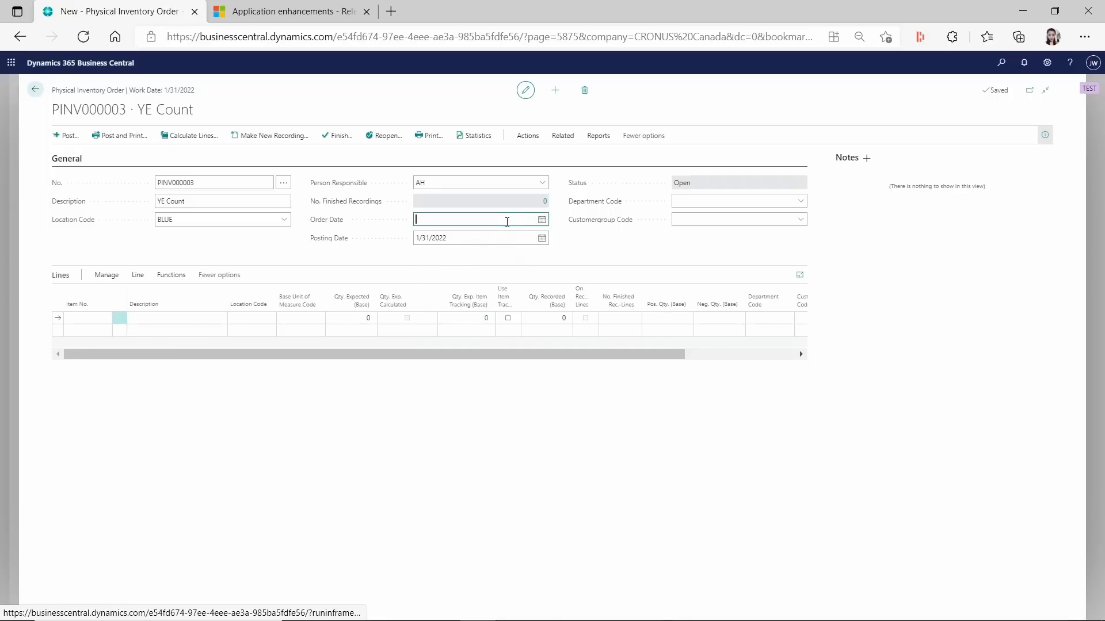
left_click(542, 221)
left_click(514, 280)
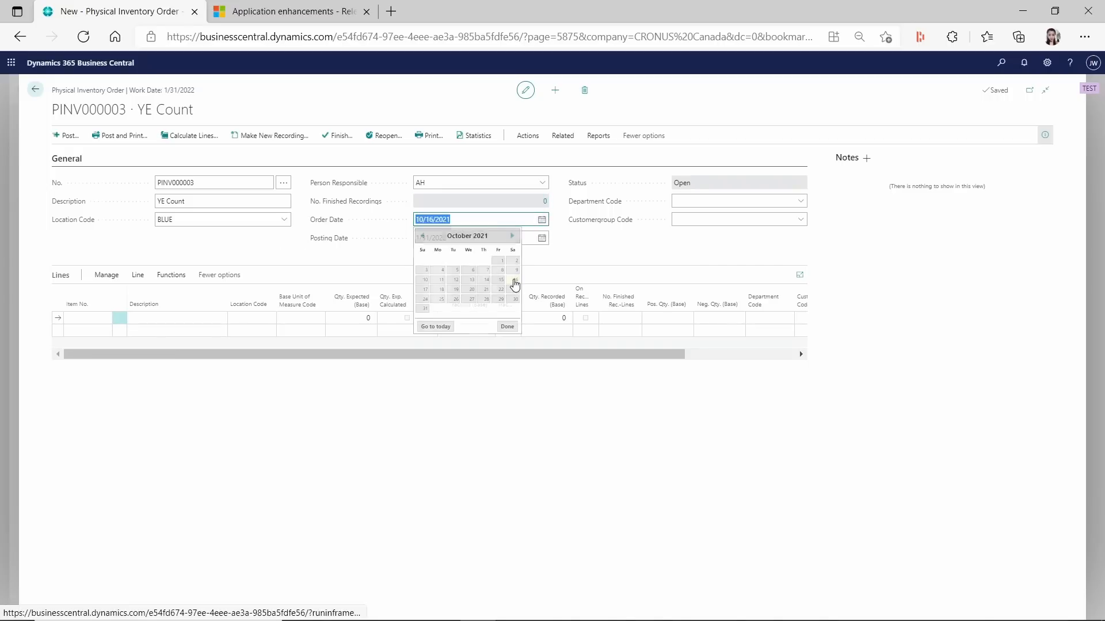
left_click(466, 238)
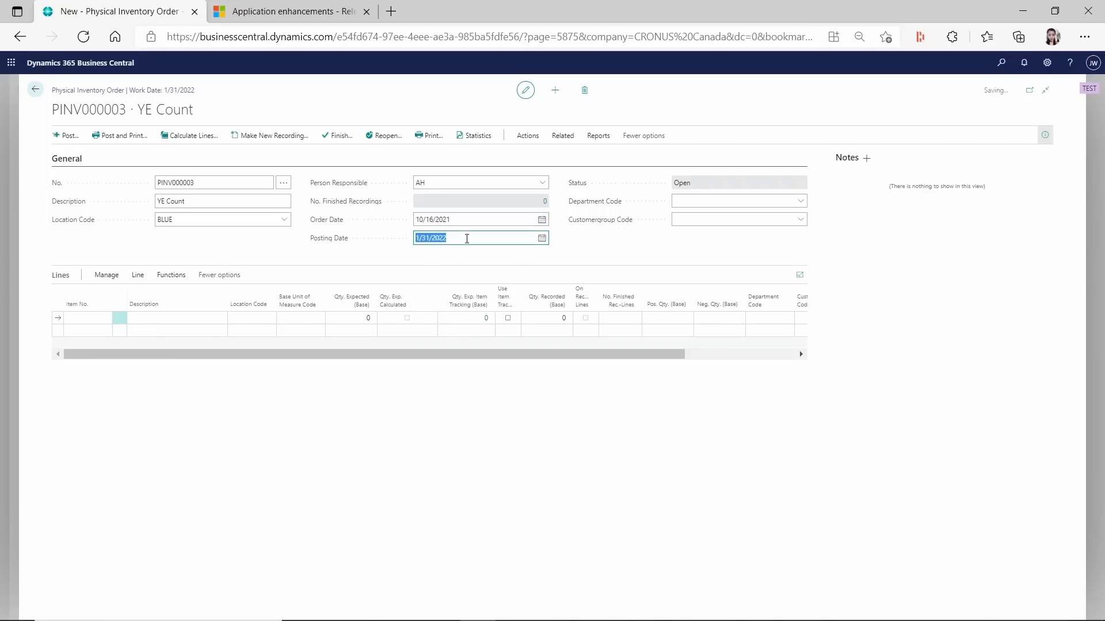
left_click(542, 238)
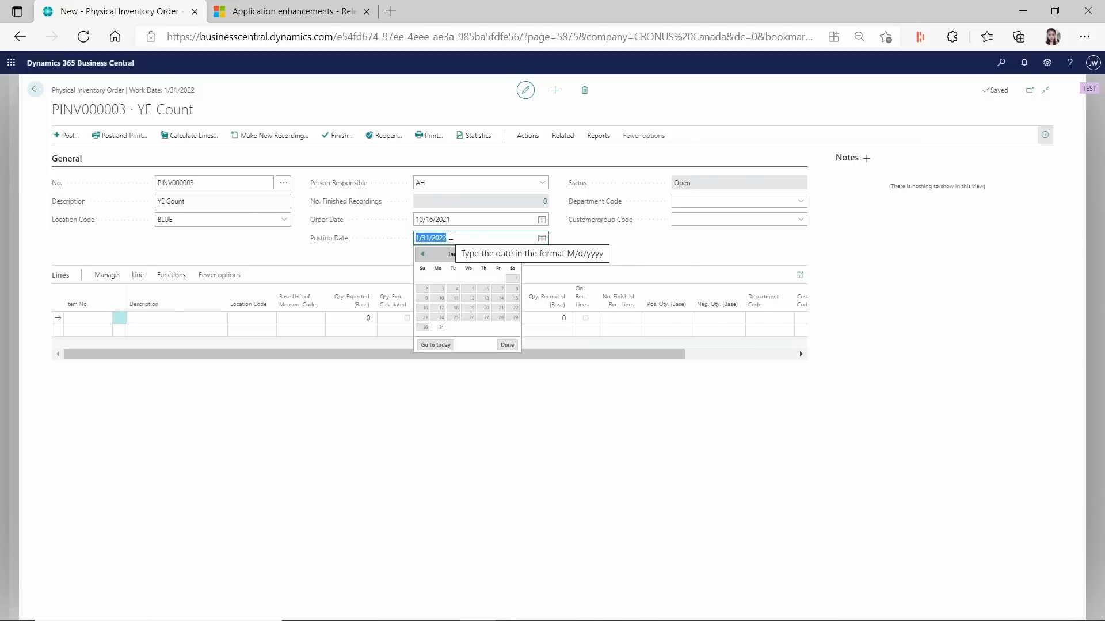
type("t")
key("Tab")
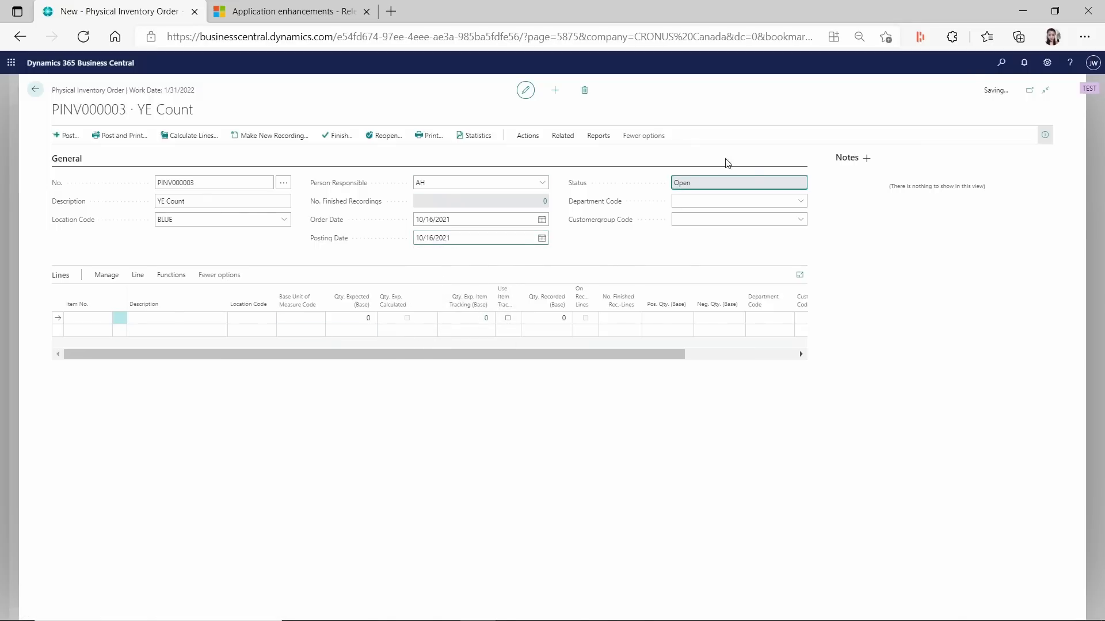
left_click(728, 203)
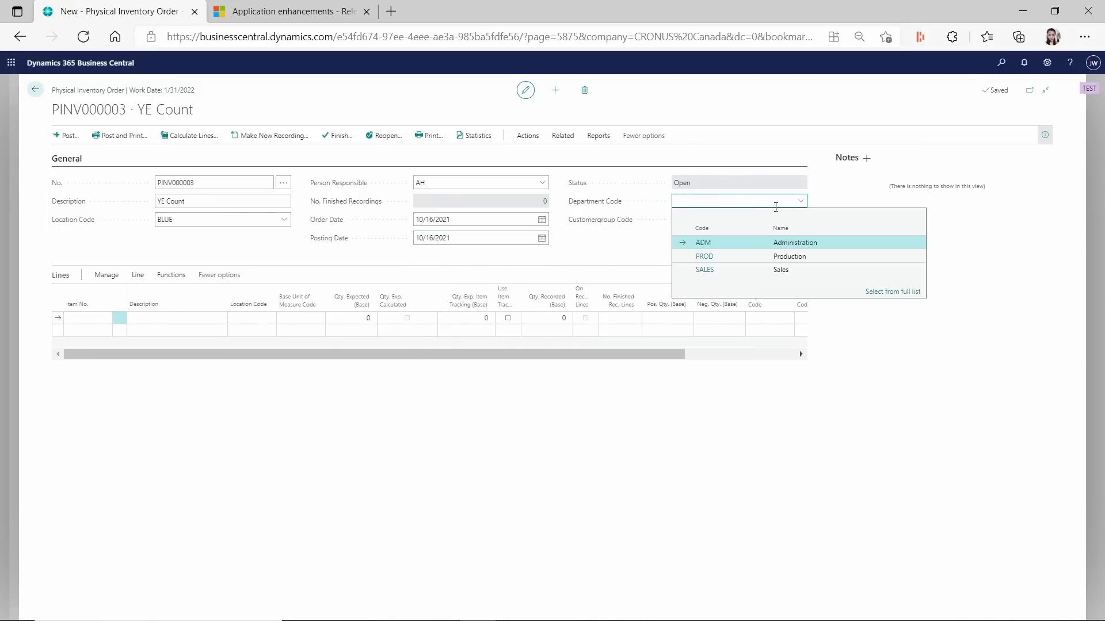
left_click(610, 244)
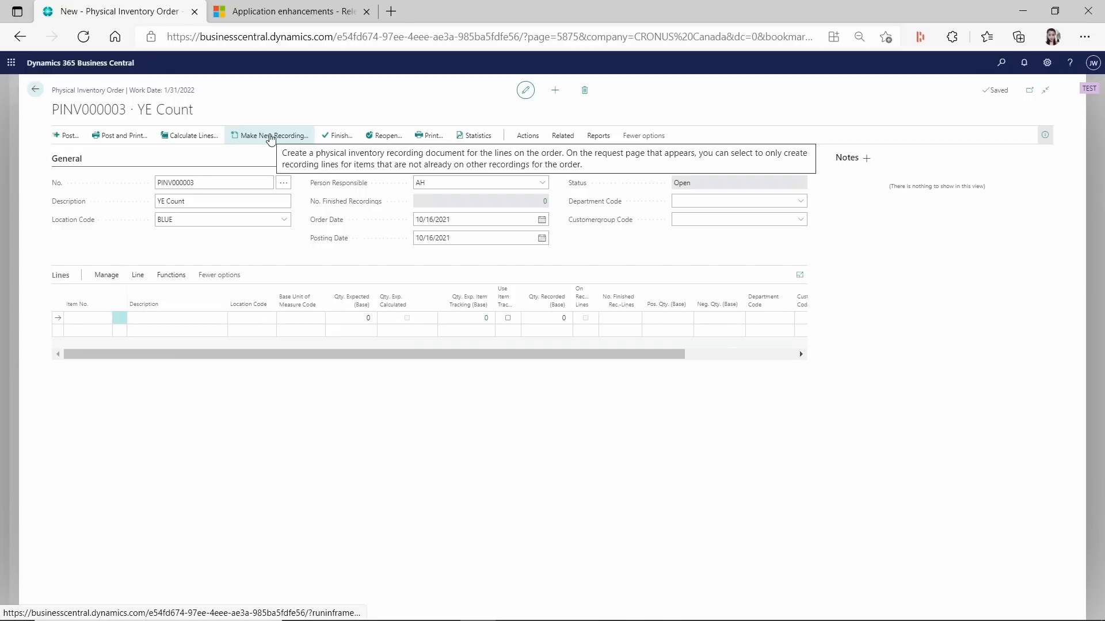
- Try to make a new physical inventory recording for the order using the last used options and filters
left_click(270, 139)
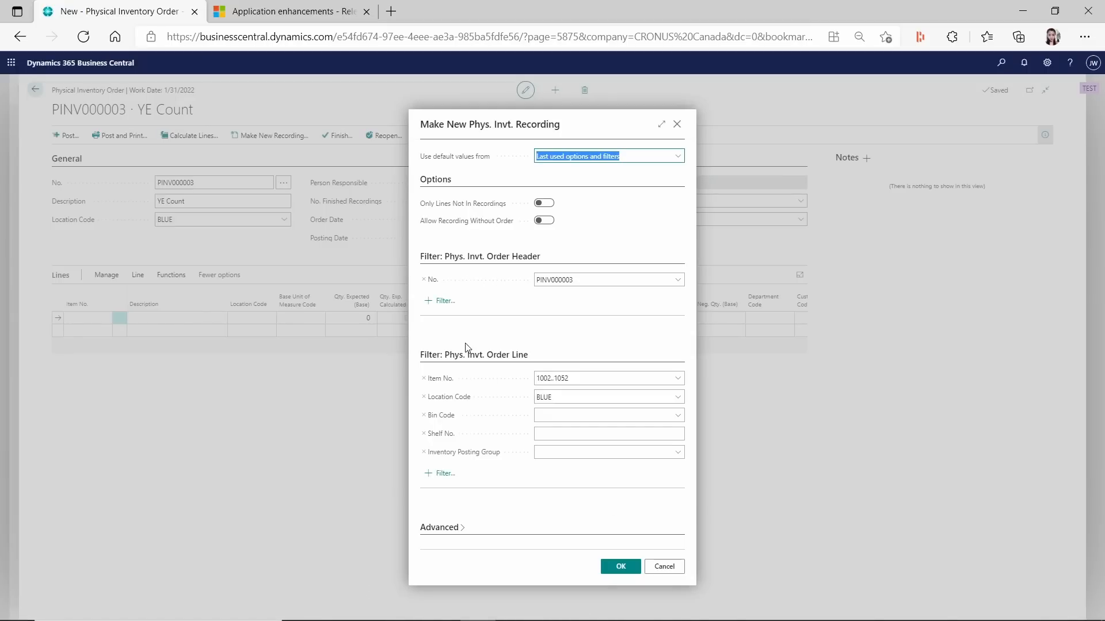
left_click(623, 569)
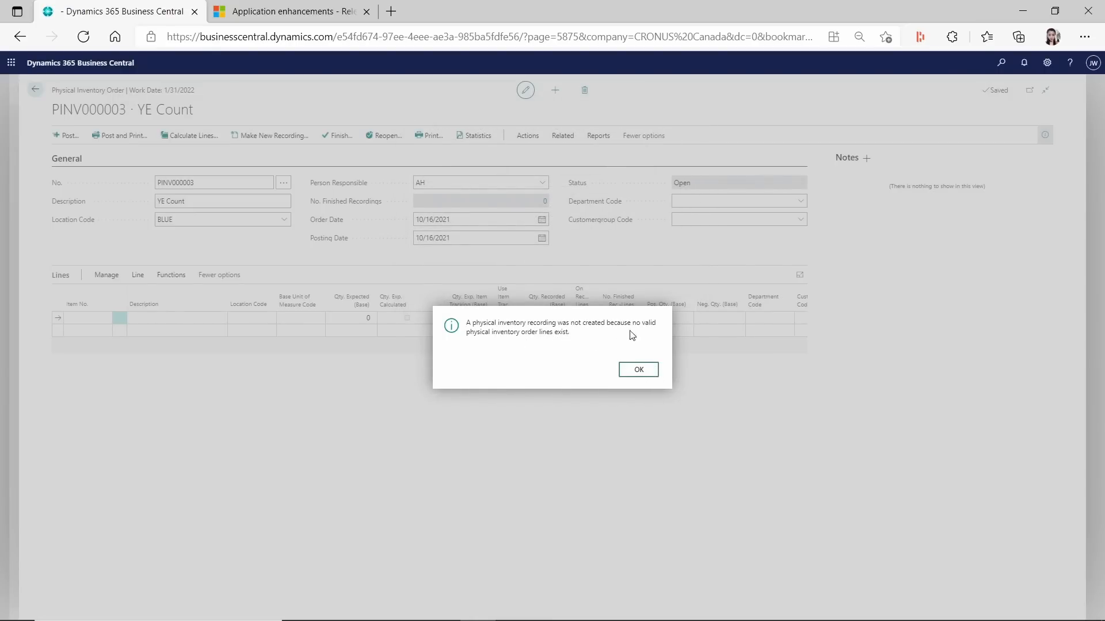
left_click(657, 372)
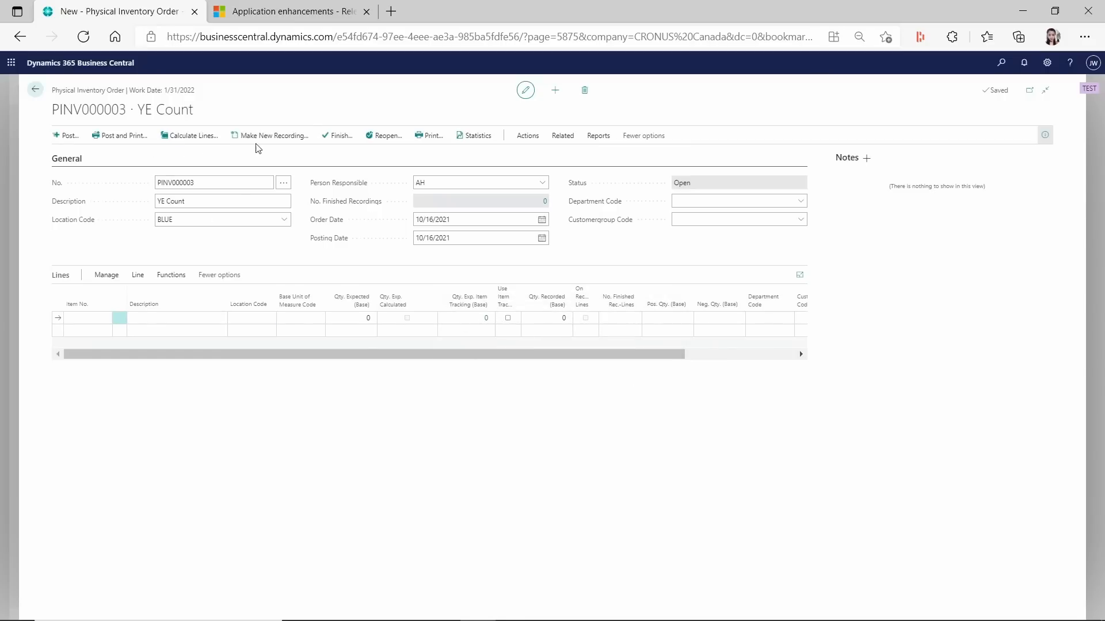
- Calculate the physical inventory order lines for items 1002..1004 at location BLUE
left_click(149, 321)
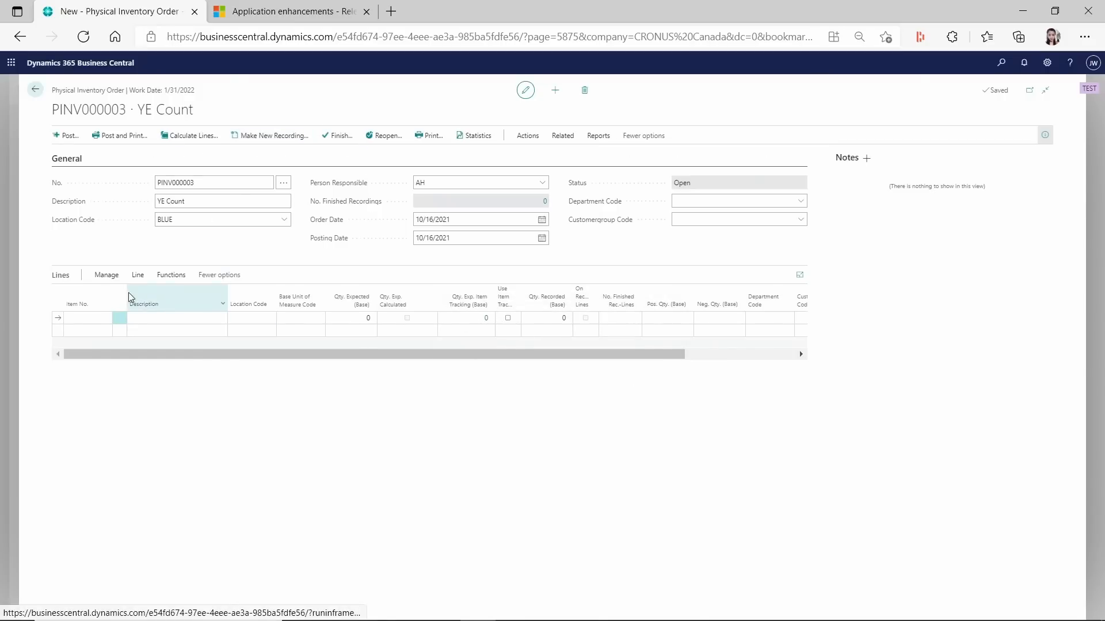
left_click(193, 136)
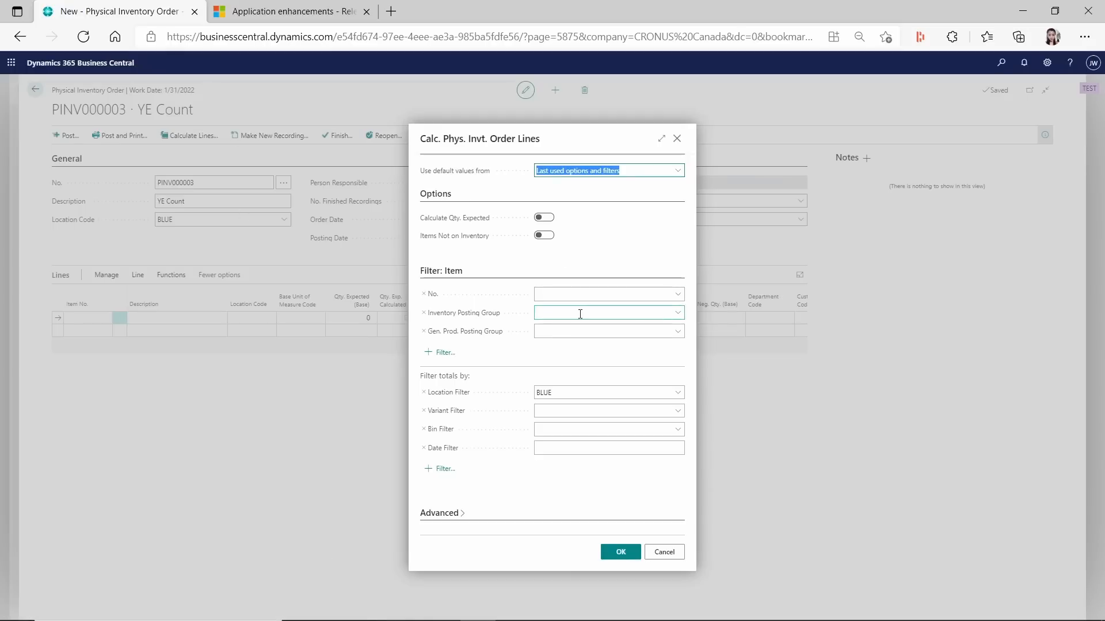
left_click(678, 295)
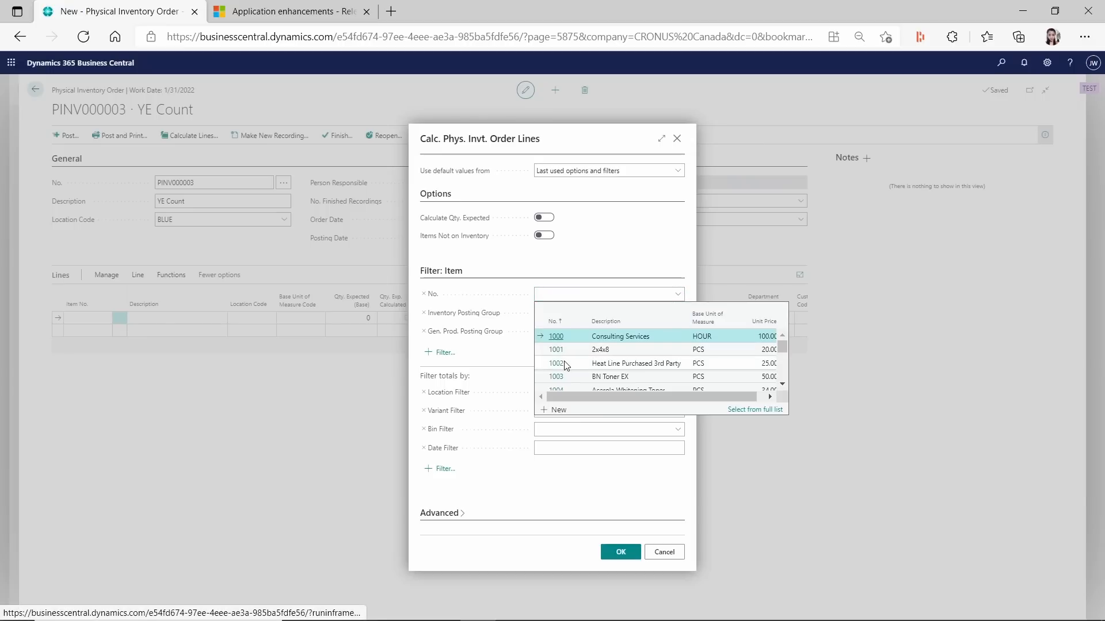
scroll(580, 367, "down", 1)
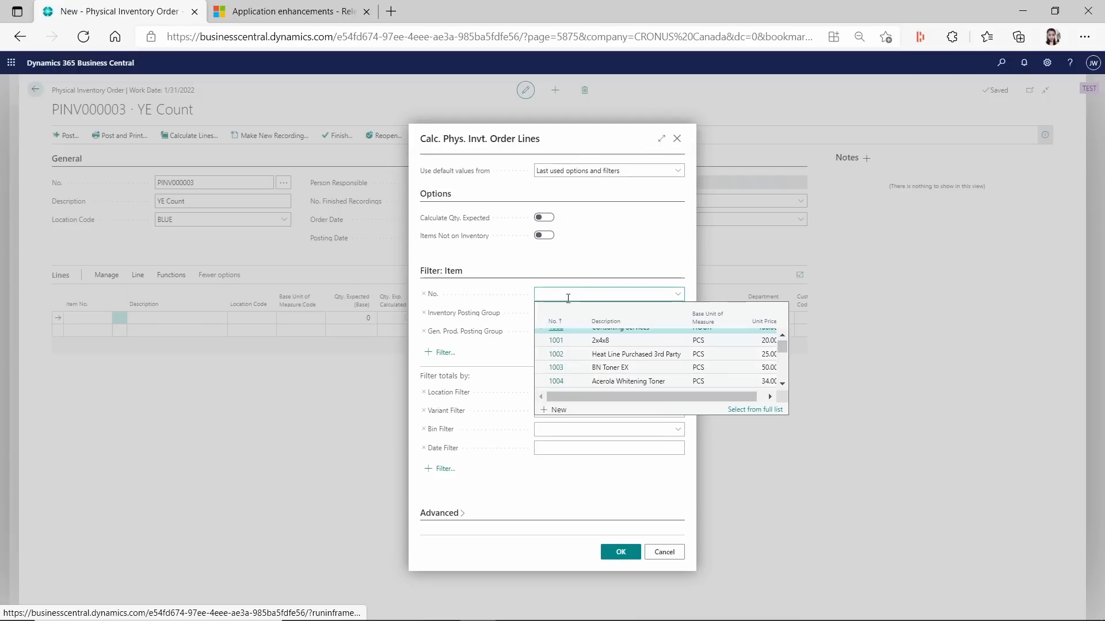
left_click(567, 294)
type("1002")
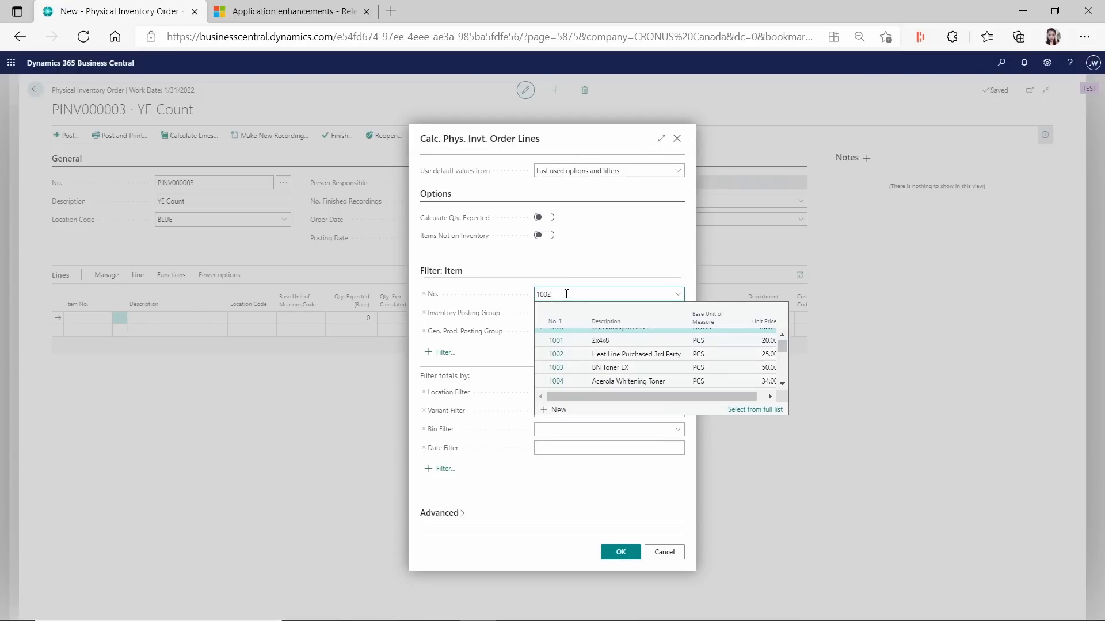
type("..100")
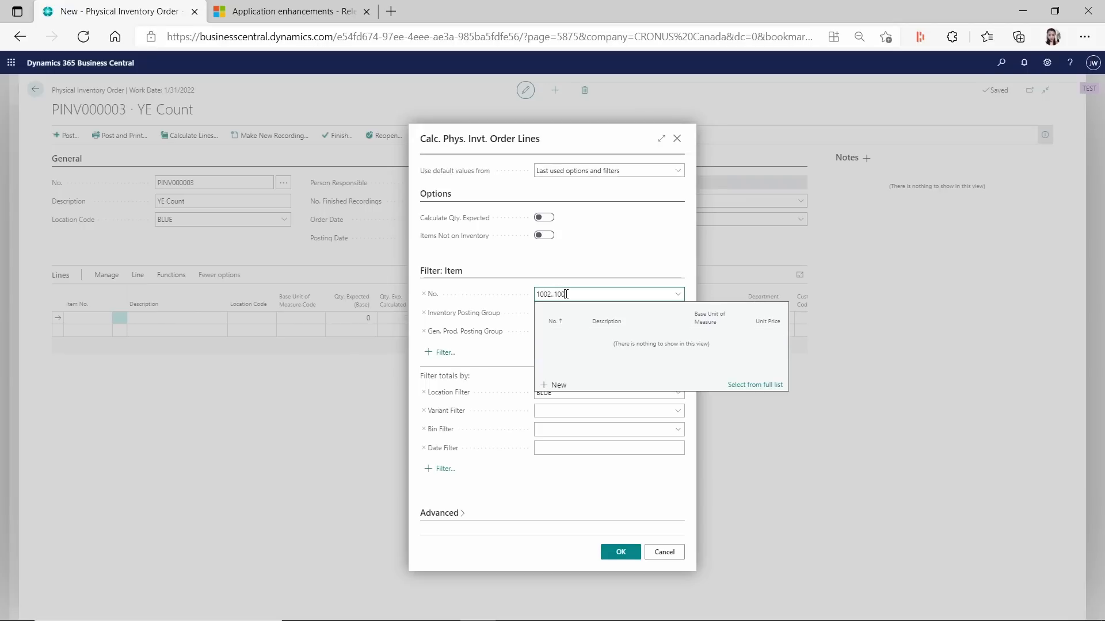
type("4")
key("Tab")
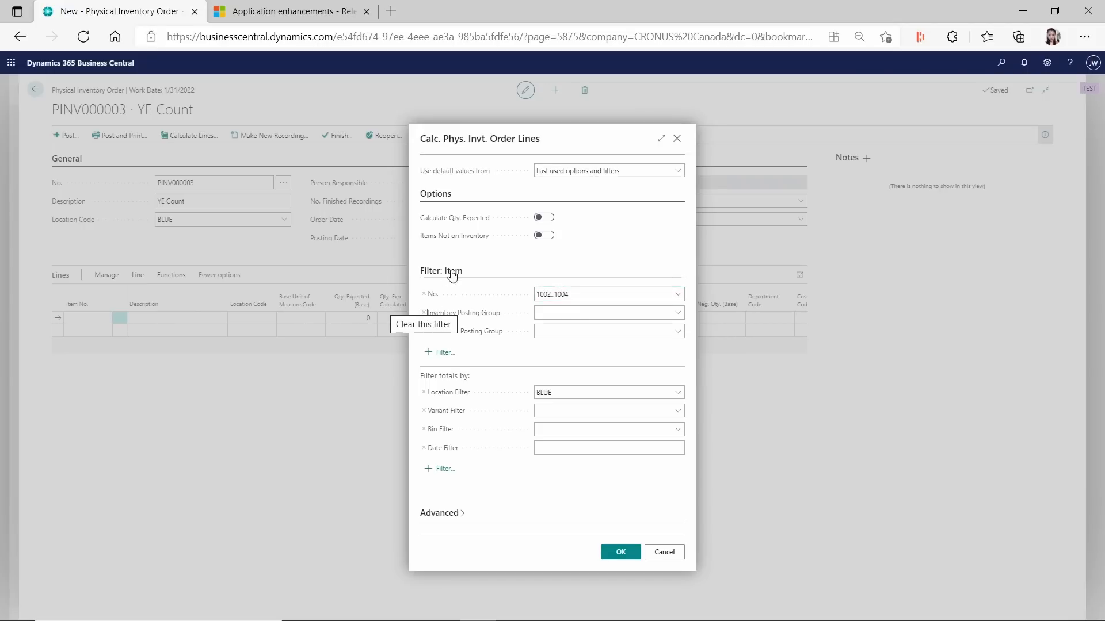
left_click(620, 549)
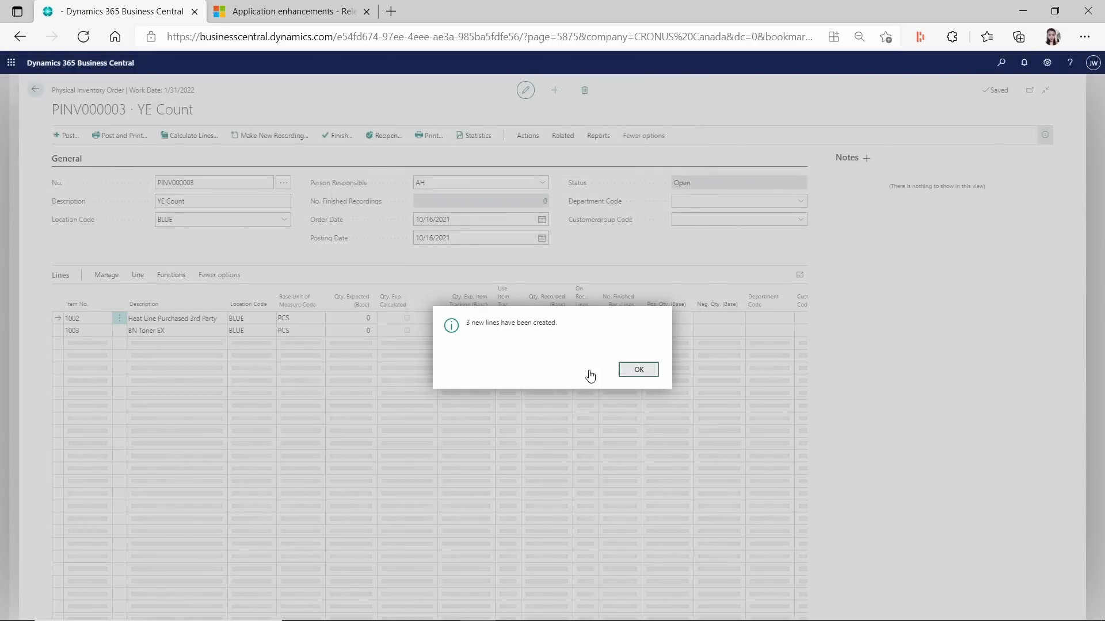
left_click(638, 369)
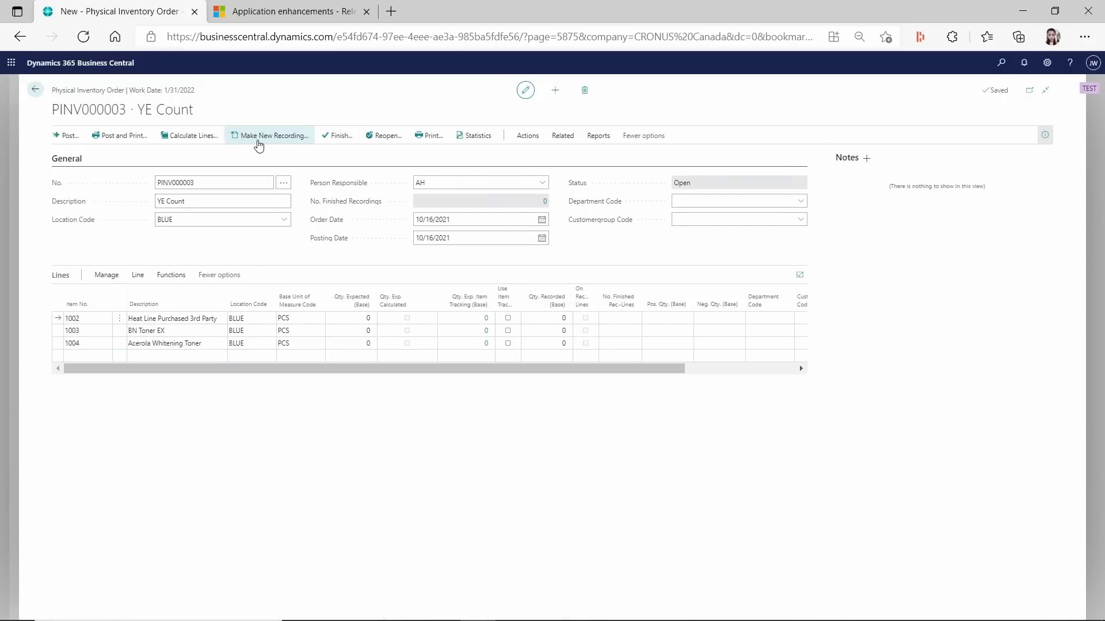
- Make a new physical inventory recording for the order, filtered to items 1002..1004 at location BLUE
left_click(258, 141)
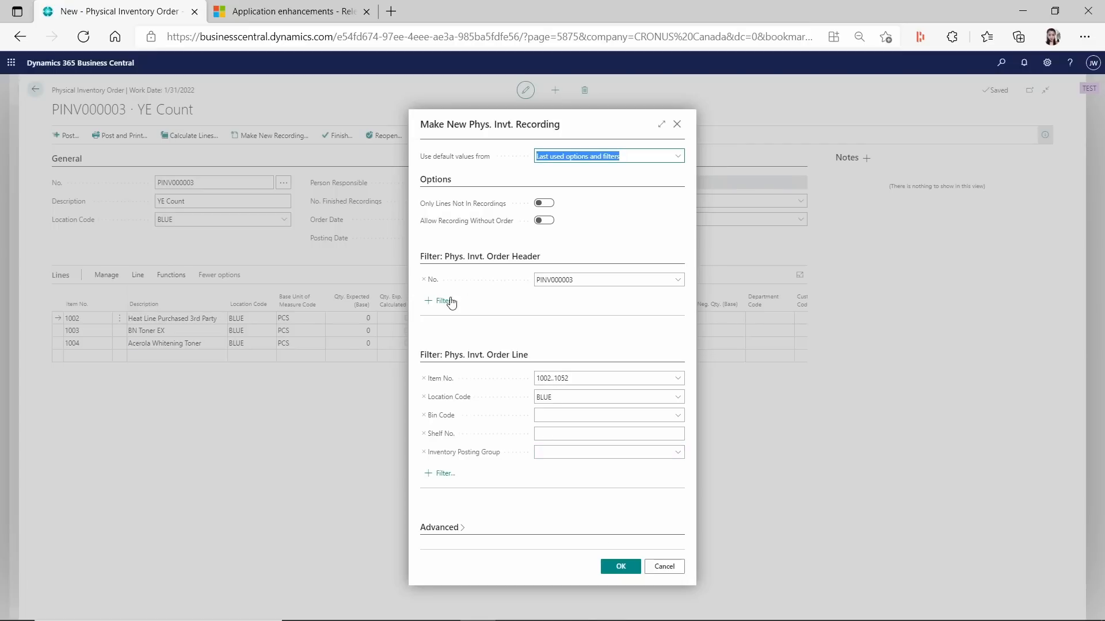
left_click(570, 378)
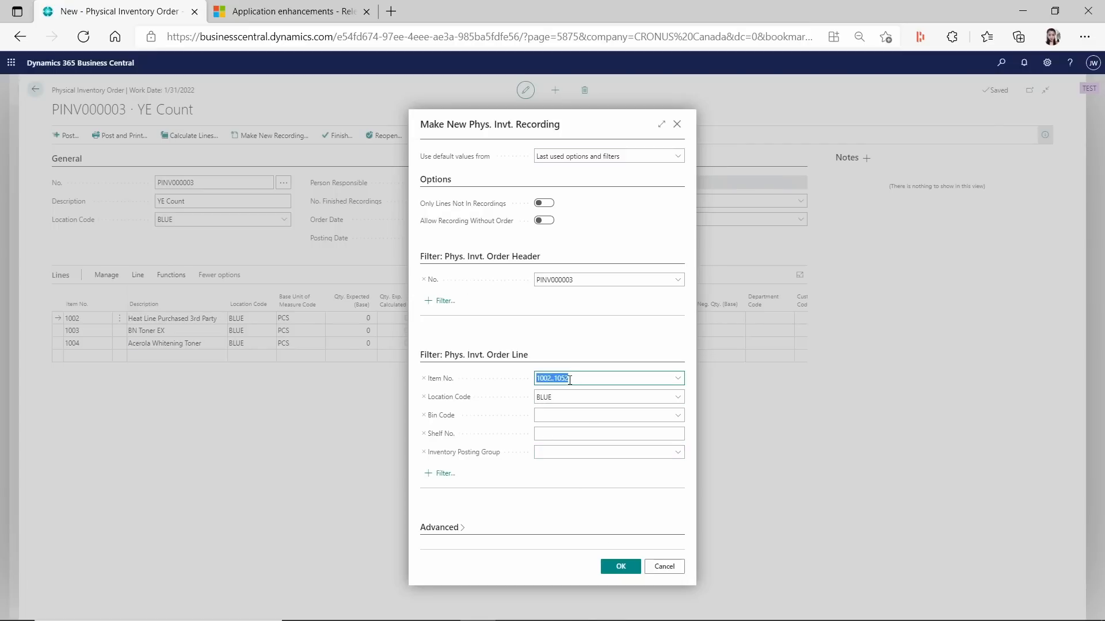
left_click(569, 379)
type("04")
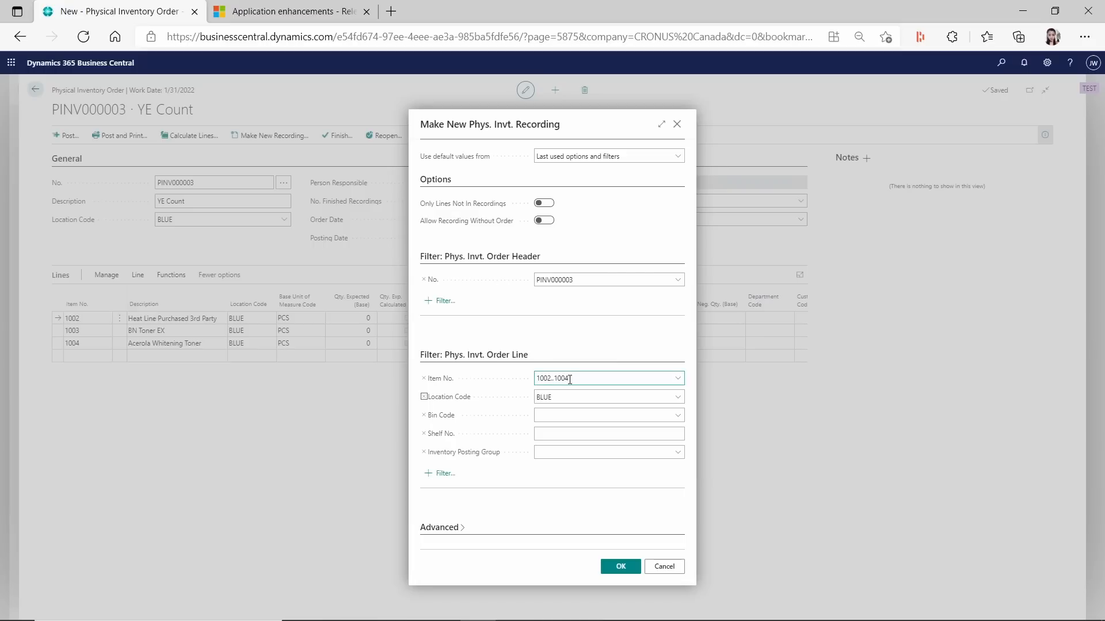
left_click(620, 566)
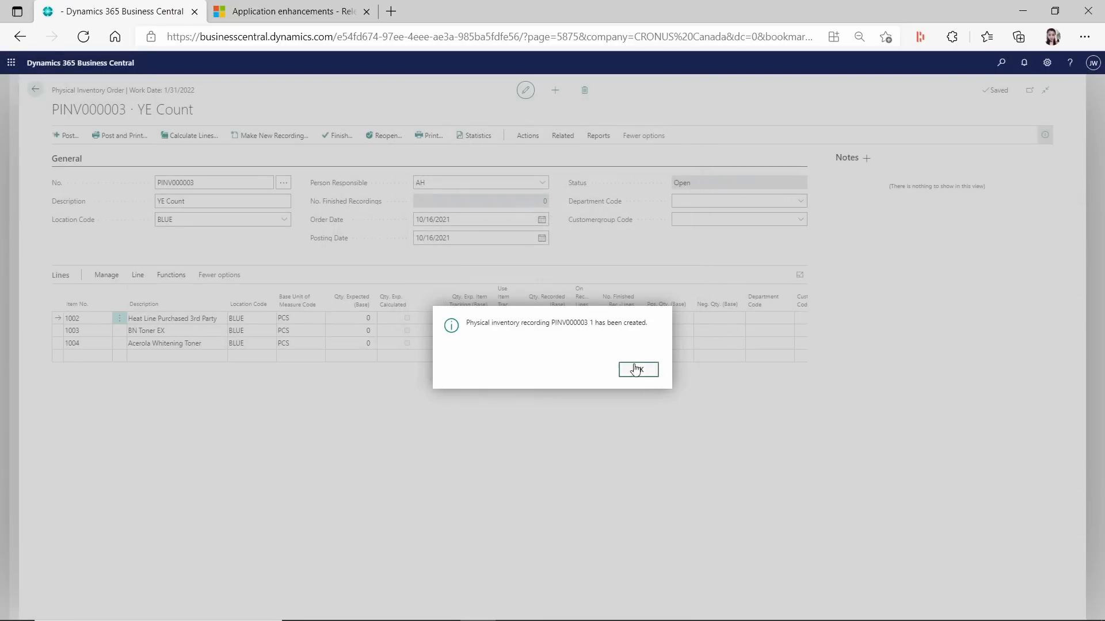
left_click(635, 368)
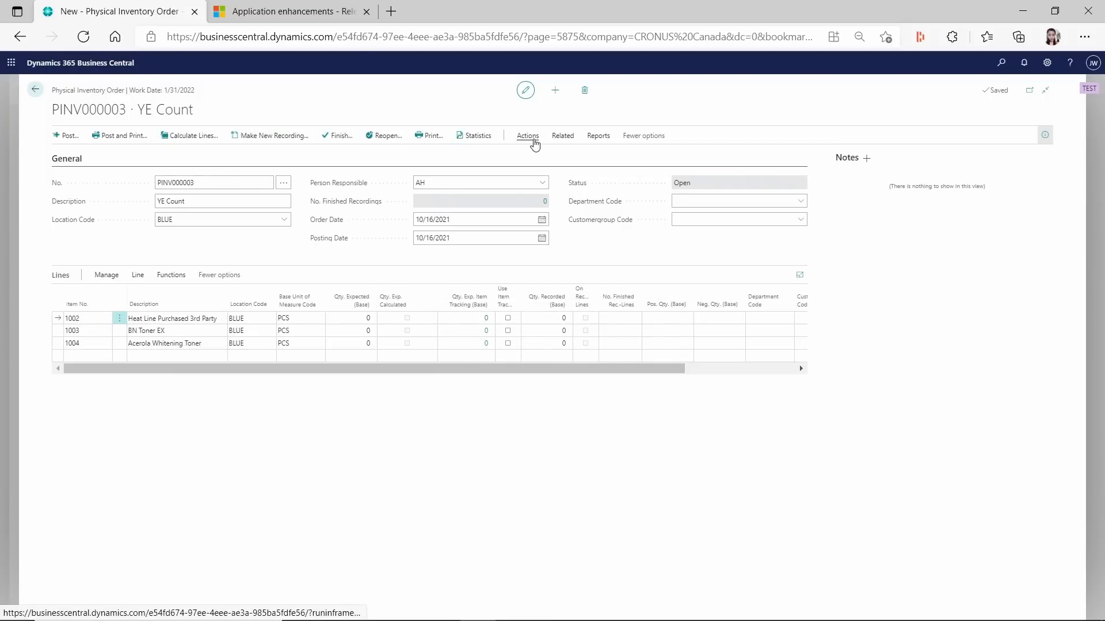
- Open the order's related recordings and bring up recording 1 for editing
left_click(534, 144)
left_click(562, 138)
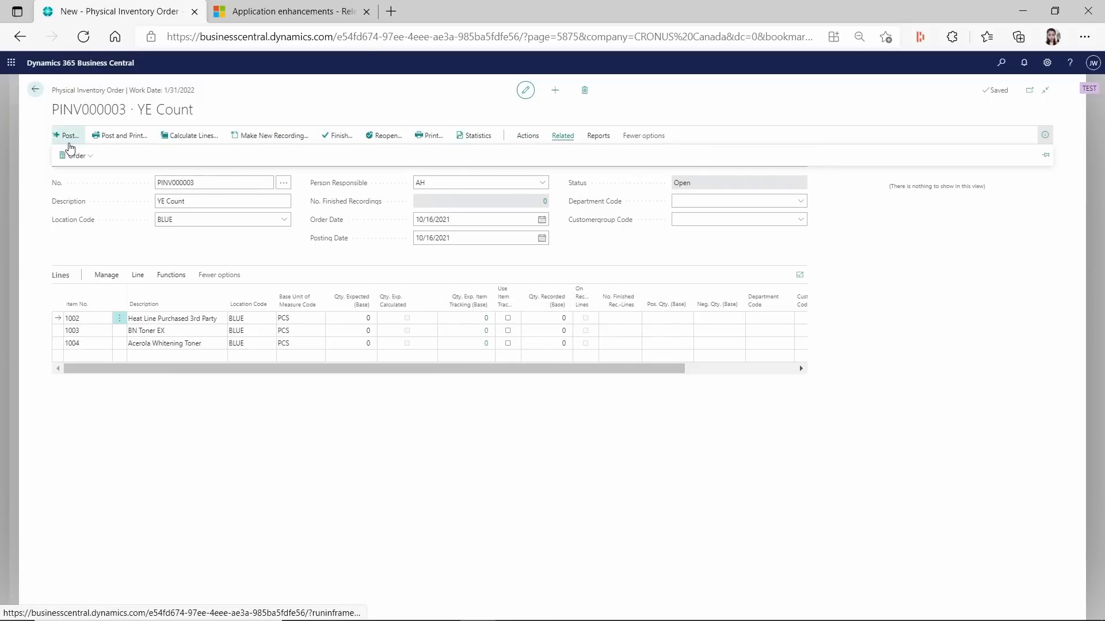
left_click(75, 156)
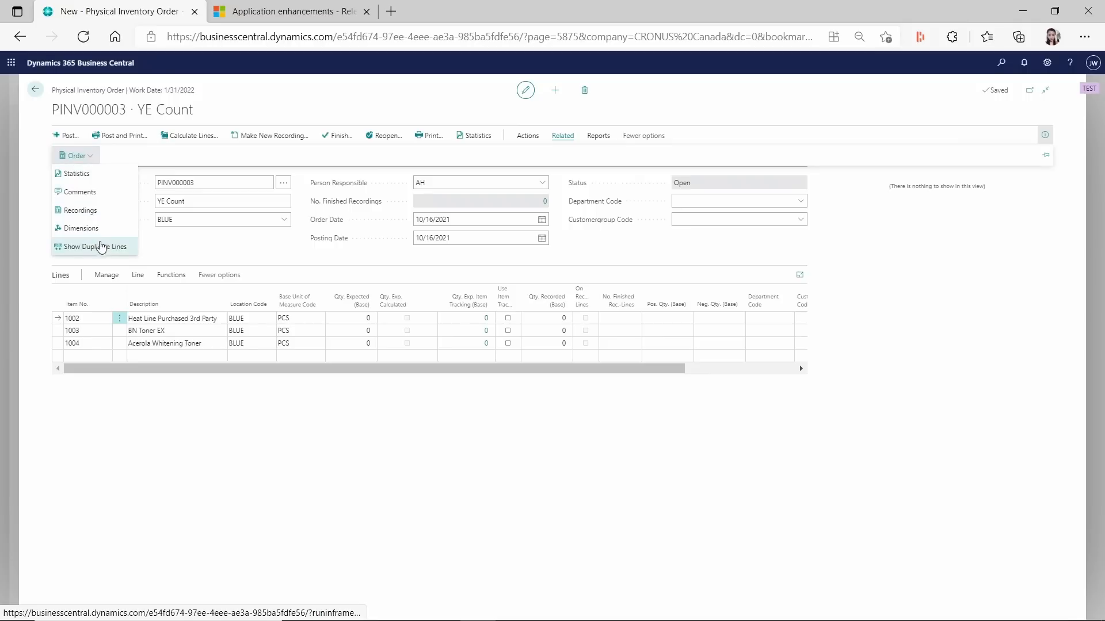
left_click(82, 211)
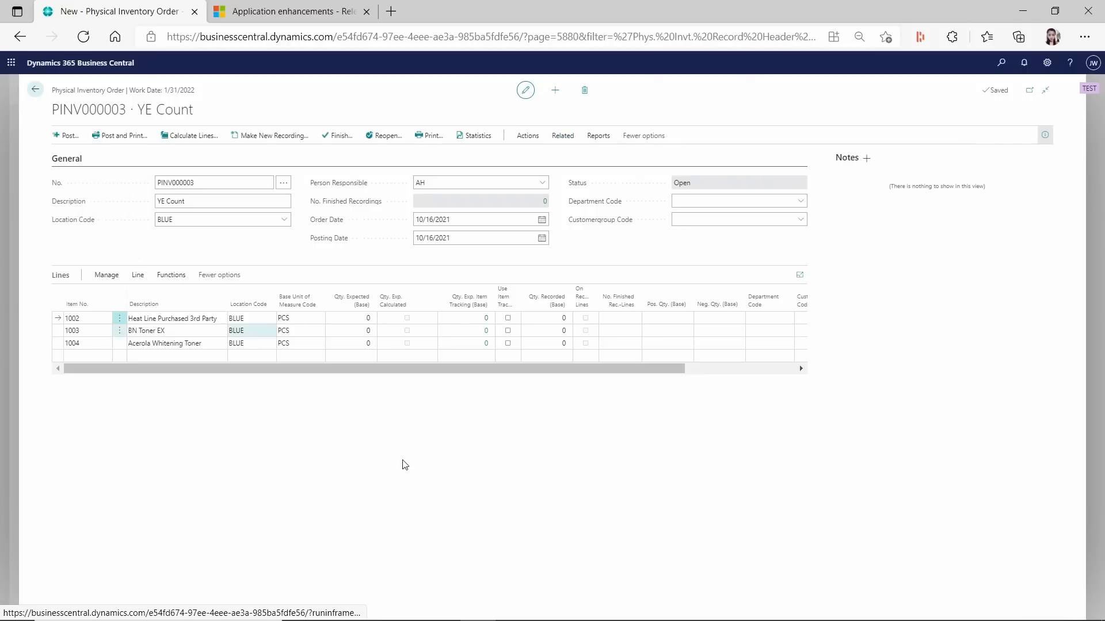
left_click(66, 160)
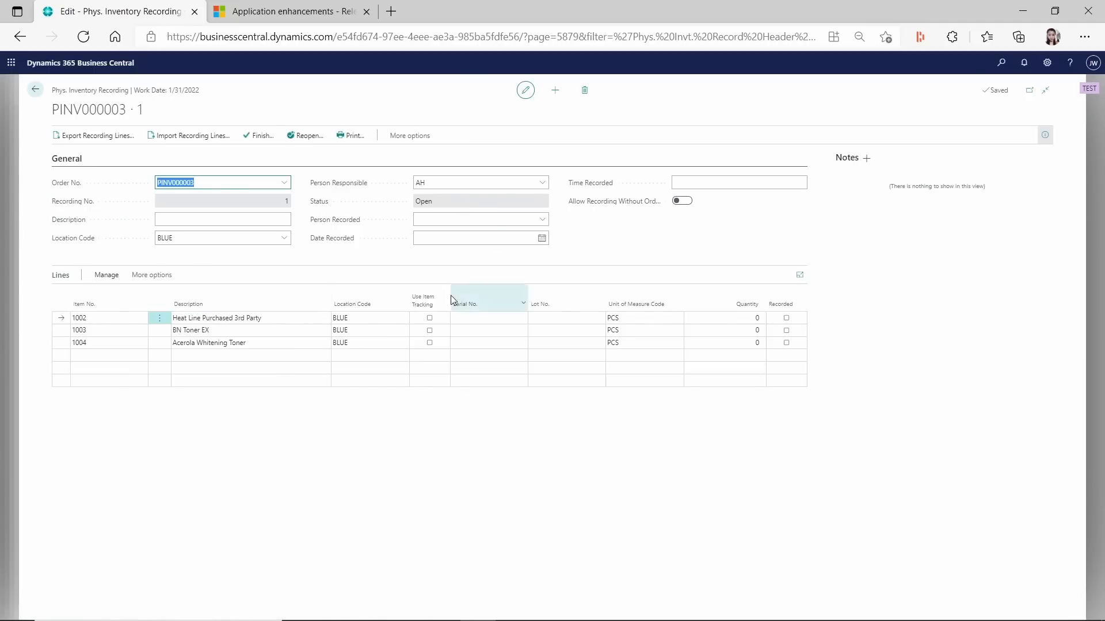
- Record a counted quantity of 1,000 PCS for each of the items 1002, 1003 and 1004
left_click(740, 319)
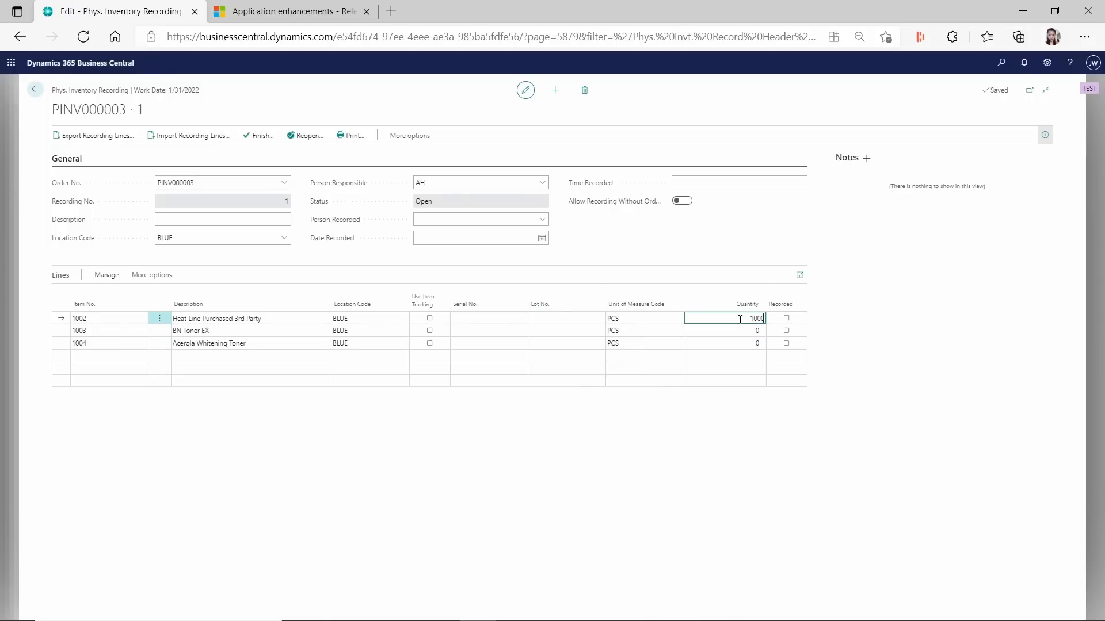
key("Return")
left_click(748, 331)
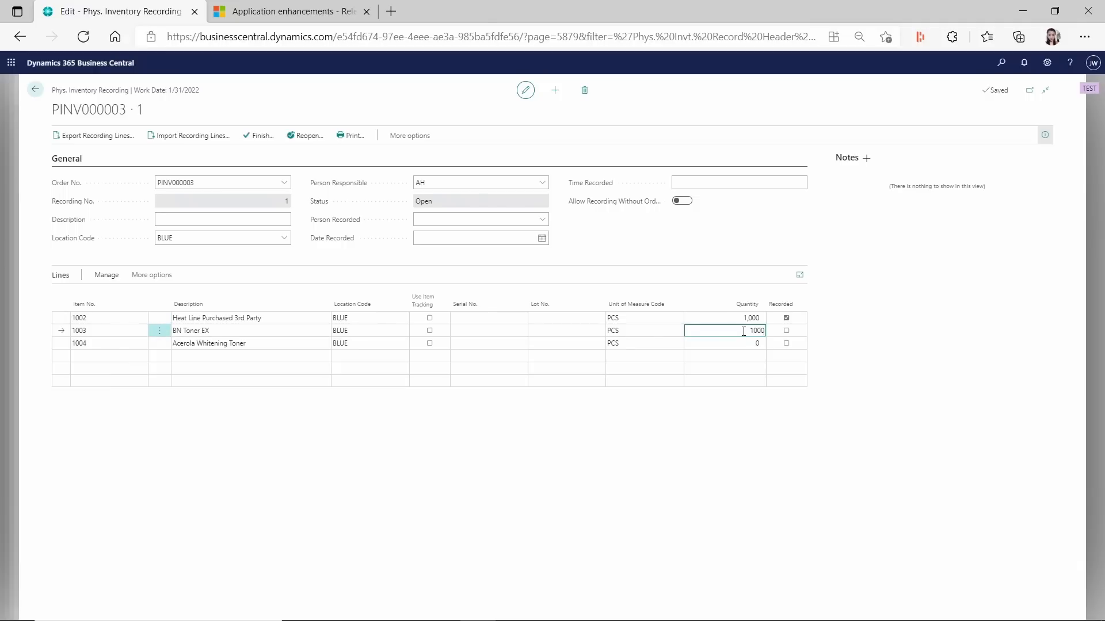
key("Return")
left_click(754, 344)
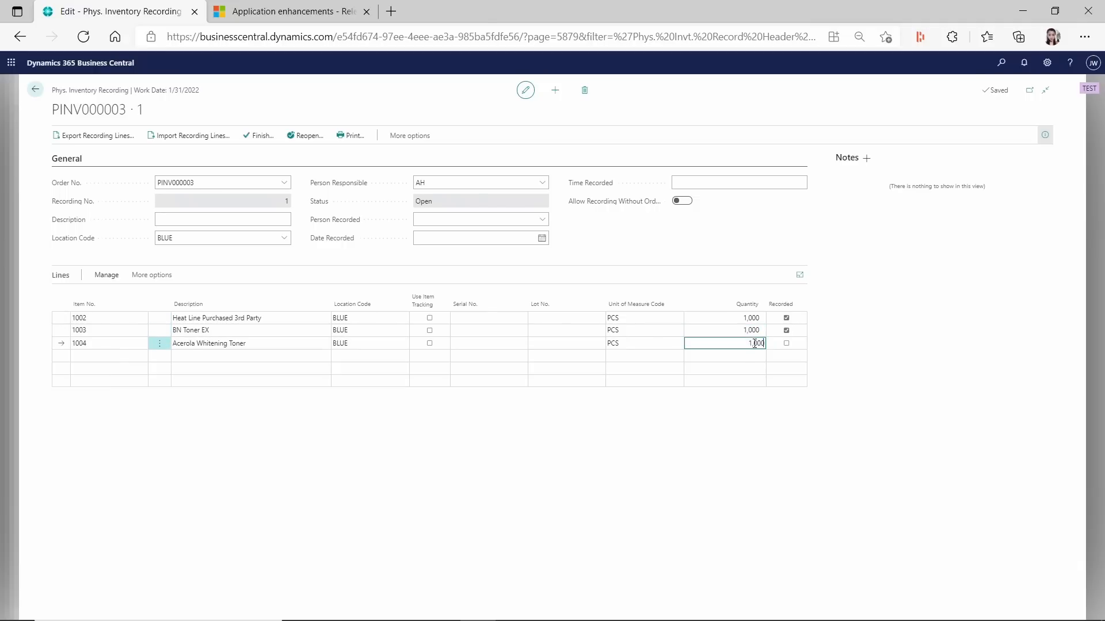
key("Return")
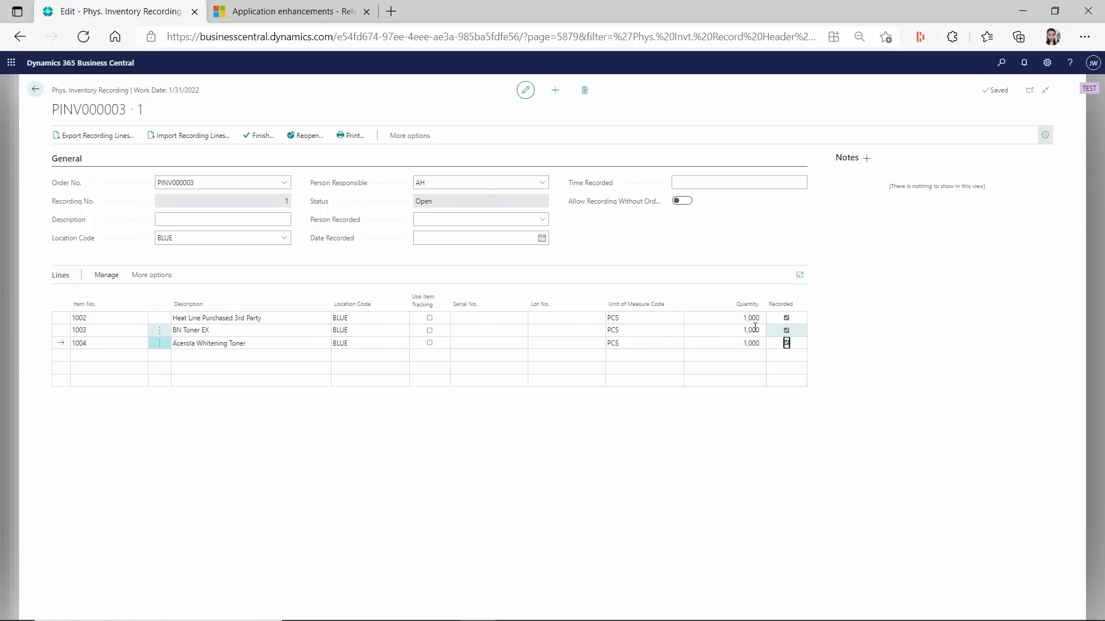
- Try out the lot number TEST123 on the recording line of item 1002
left_click(487, 318)
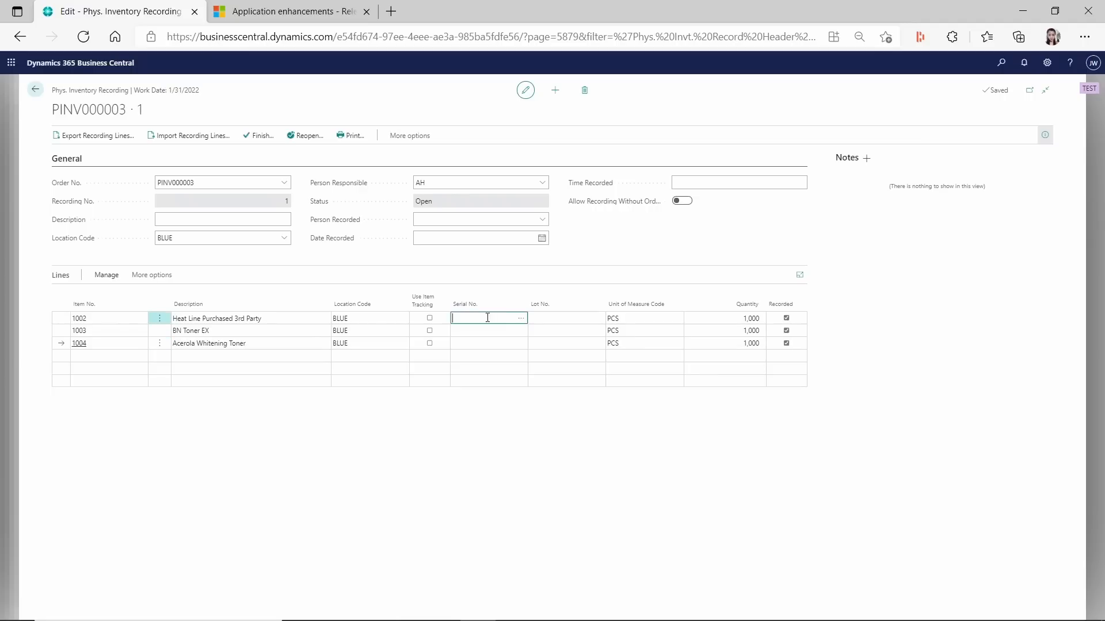
left_click(556, 317)
left_click(481, 320)
left_click(567, 316)
key("shift+Tab")
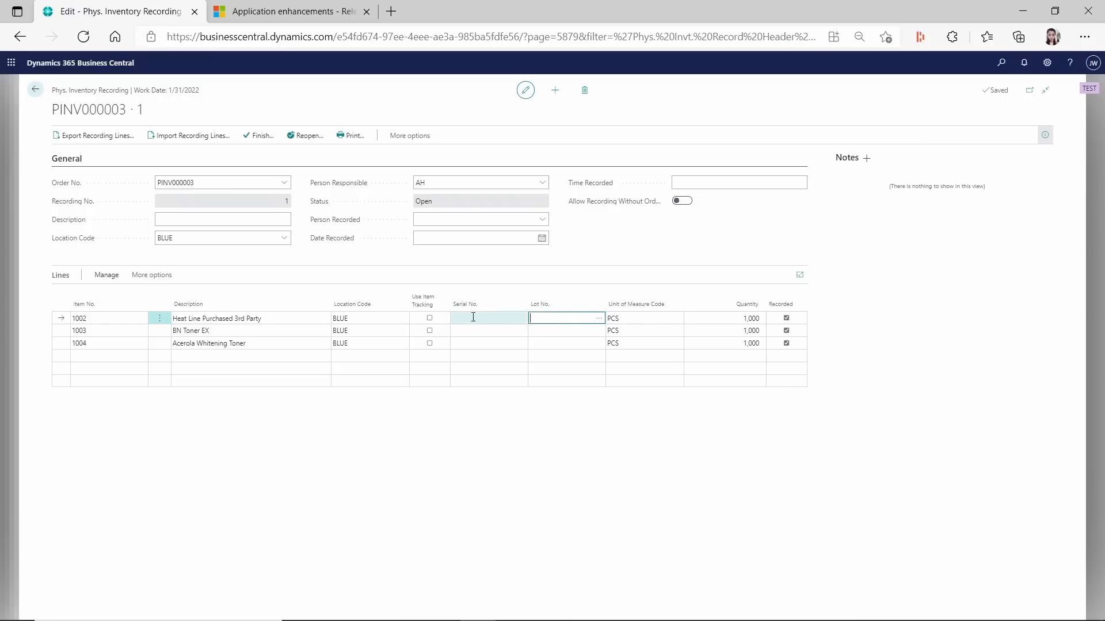
left_click(597, 319)
type("test123")
key("Tab")
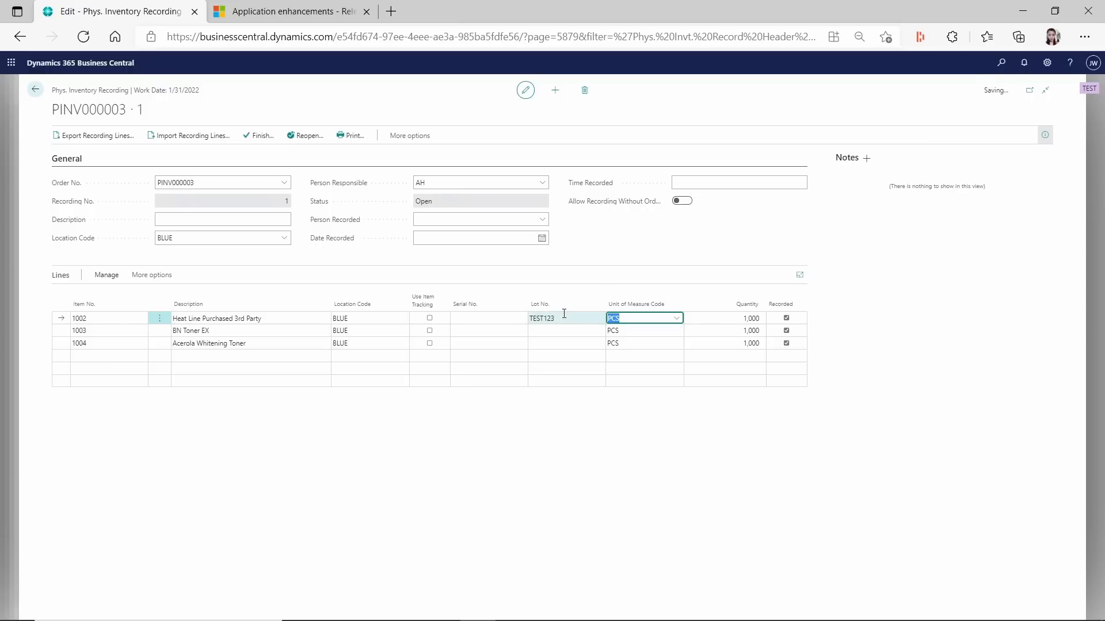
- Clear the trial lot number from the recording line of item 1002
left_click(562, 330)
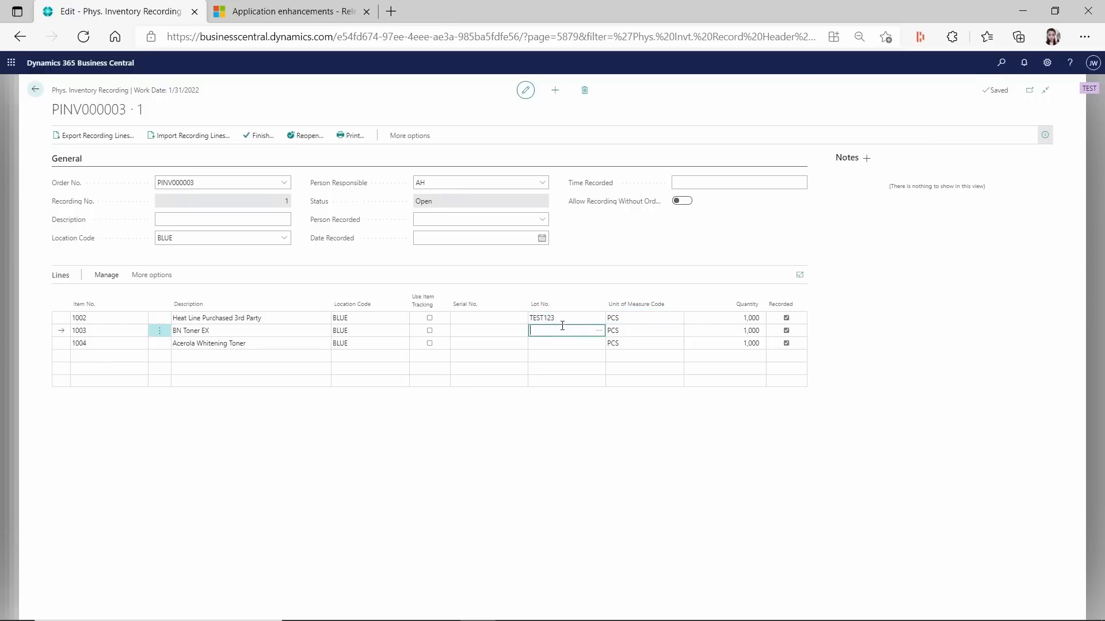
left_click(566, 318)
key("BackSpace")
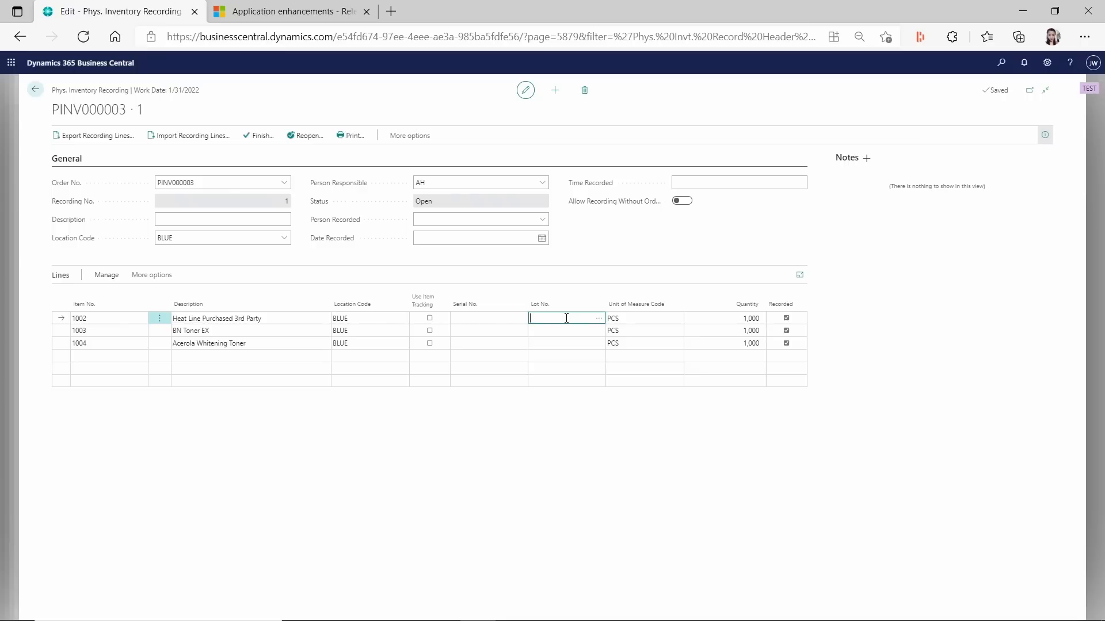
key("Tab")
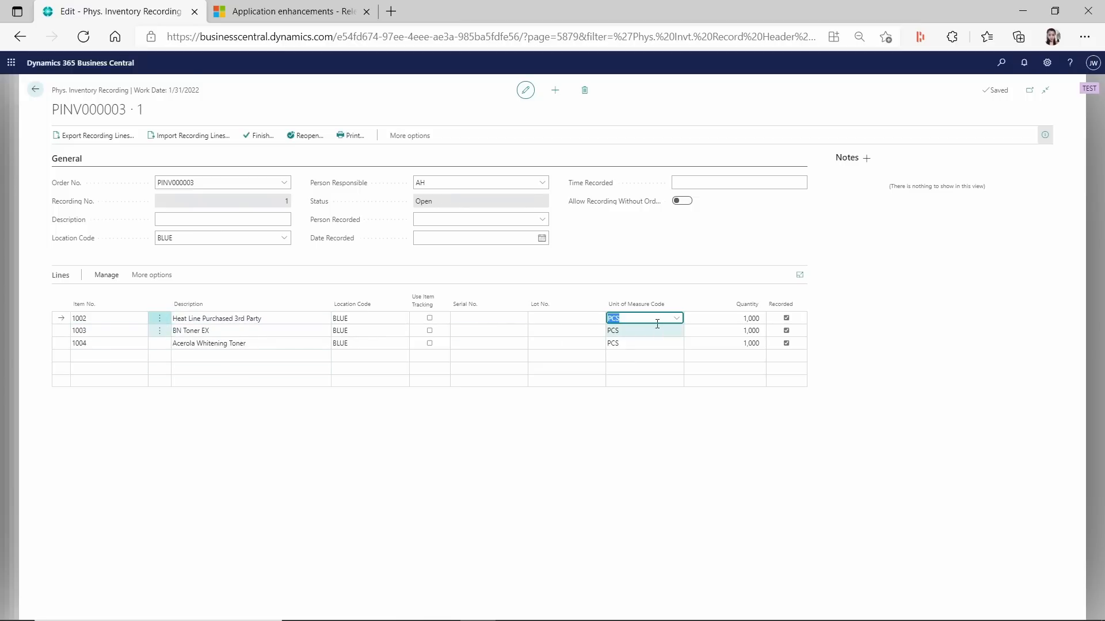
- Return to the physical inventory order and make a second recording filtered to item 1002 at location BLUE
left_click(35, 90)
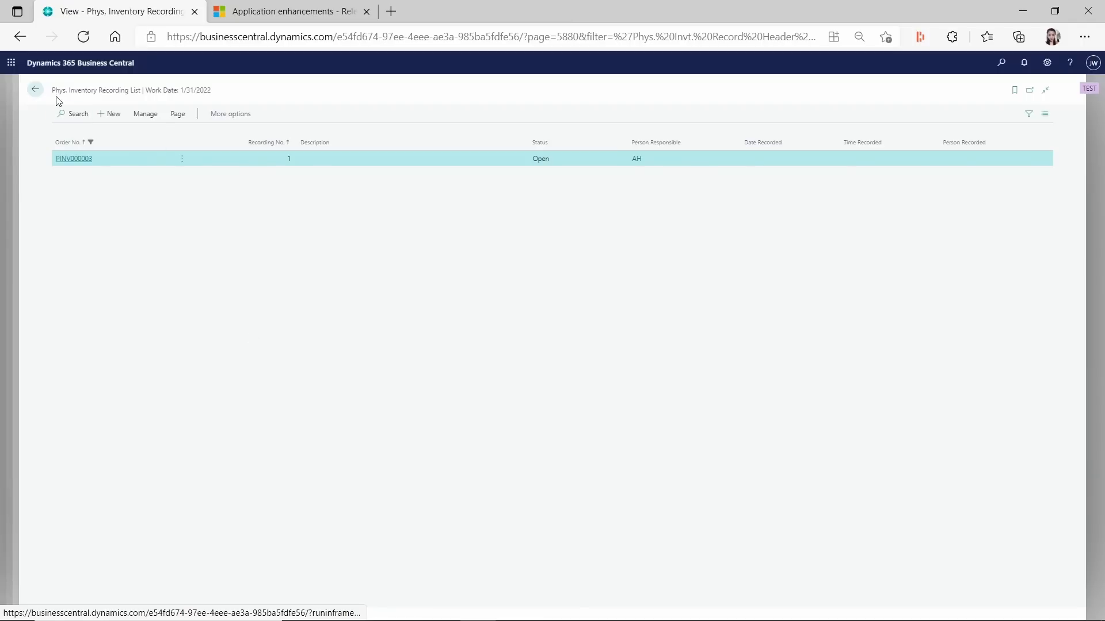
left_click(36, 91)
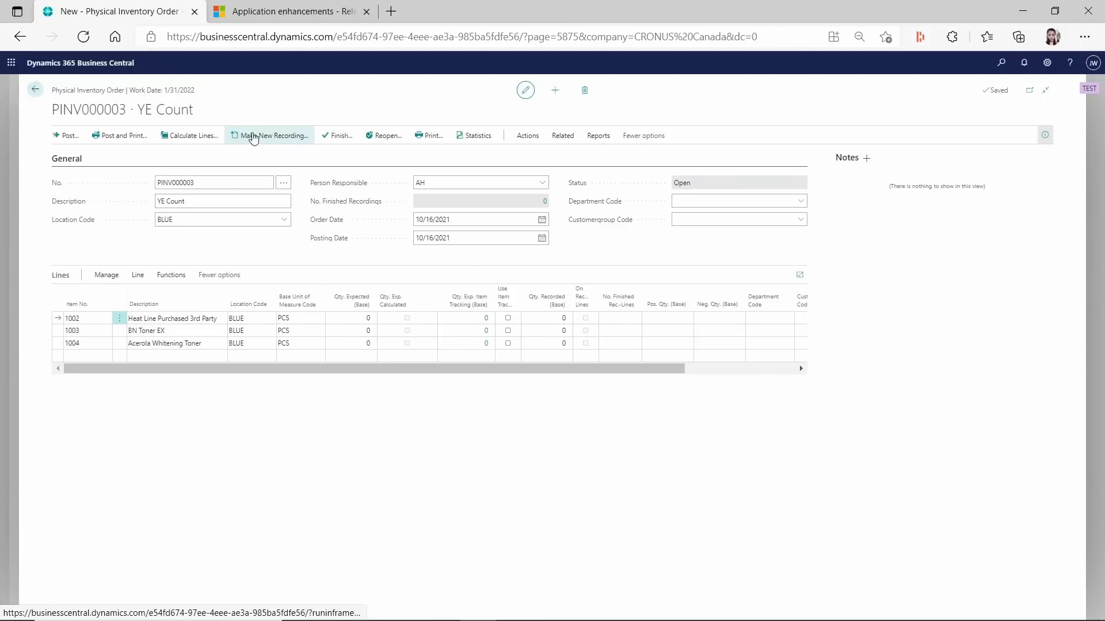
left_click(256, 136)
left_click(580, 377)
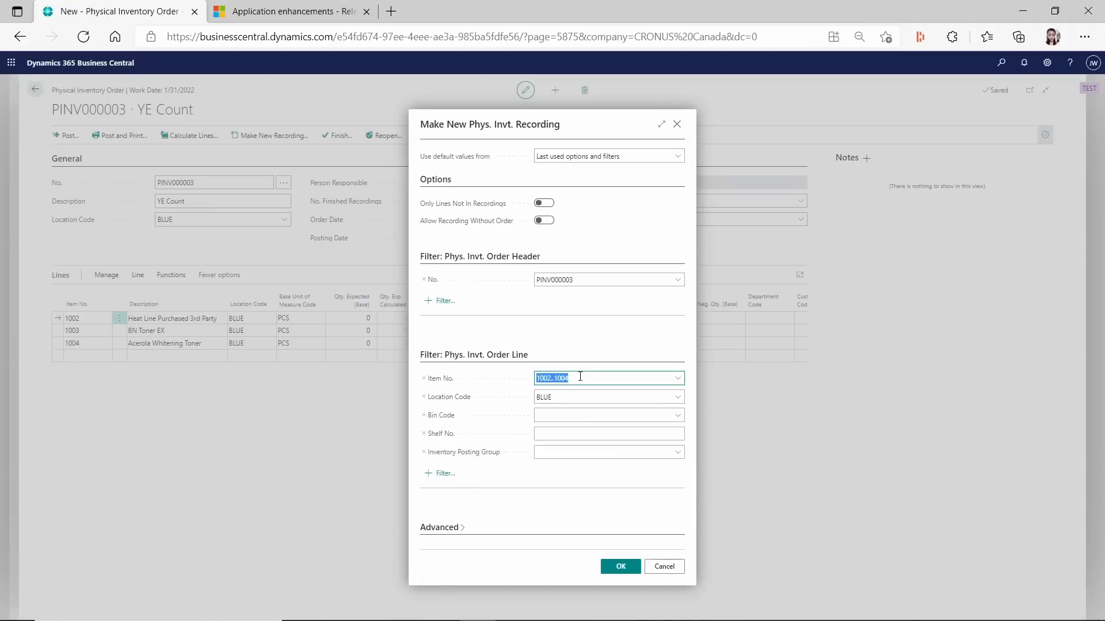
left_click(586, 377)
type(".")
key("Tab")
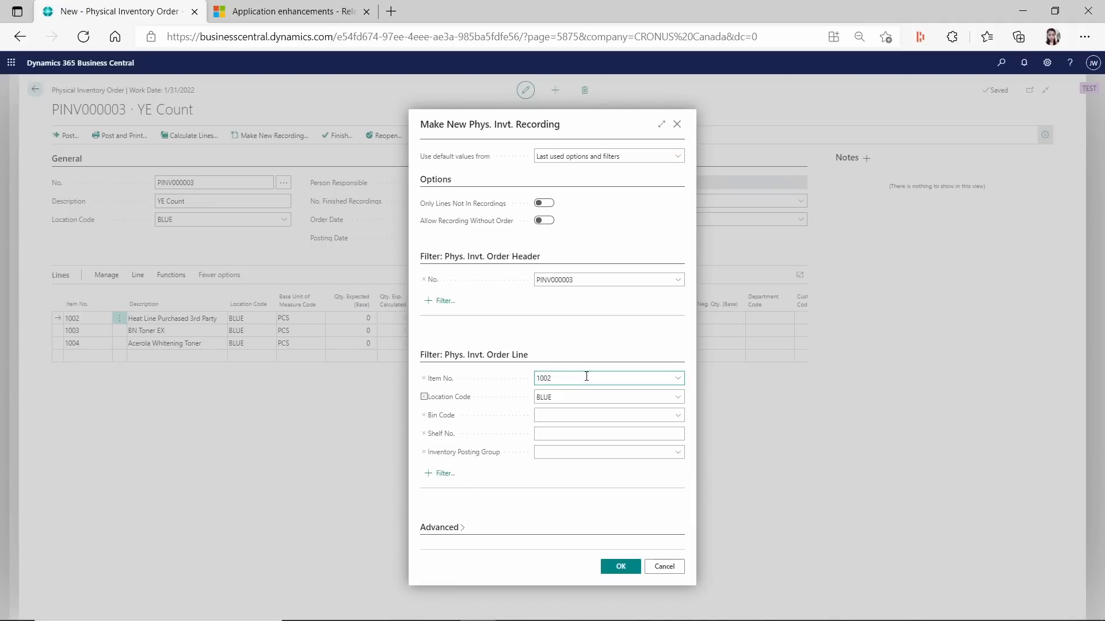
left_click(624, 574)
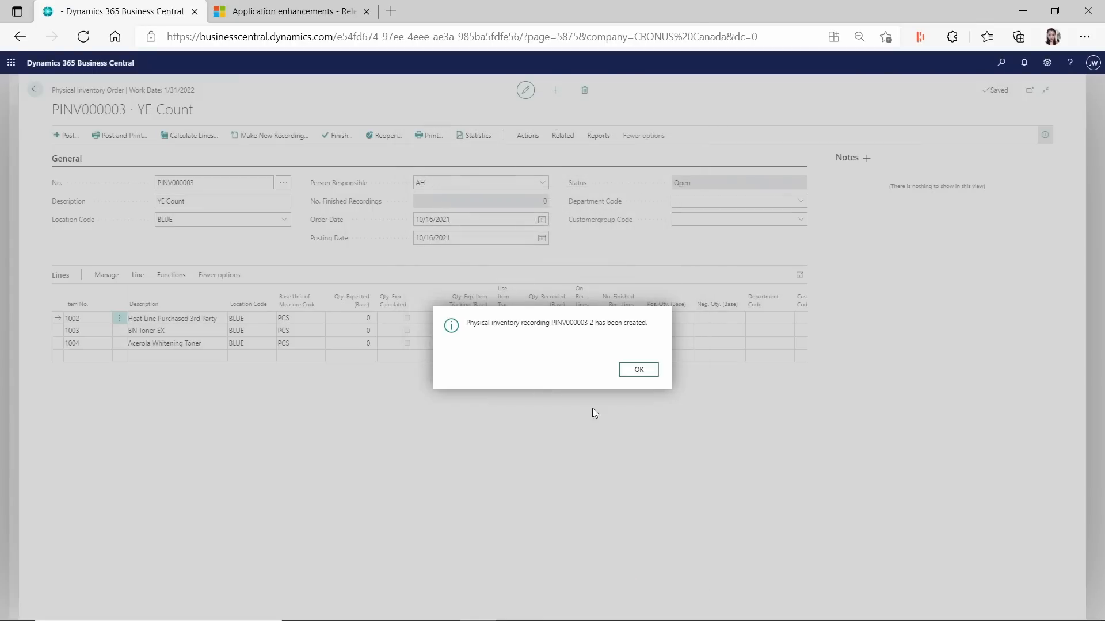
left_click(639, 371)
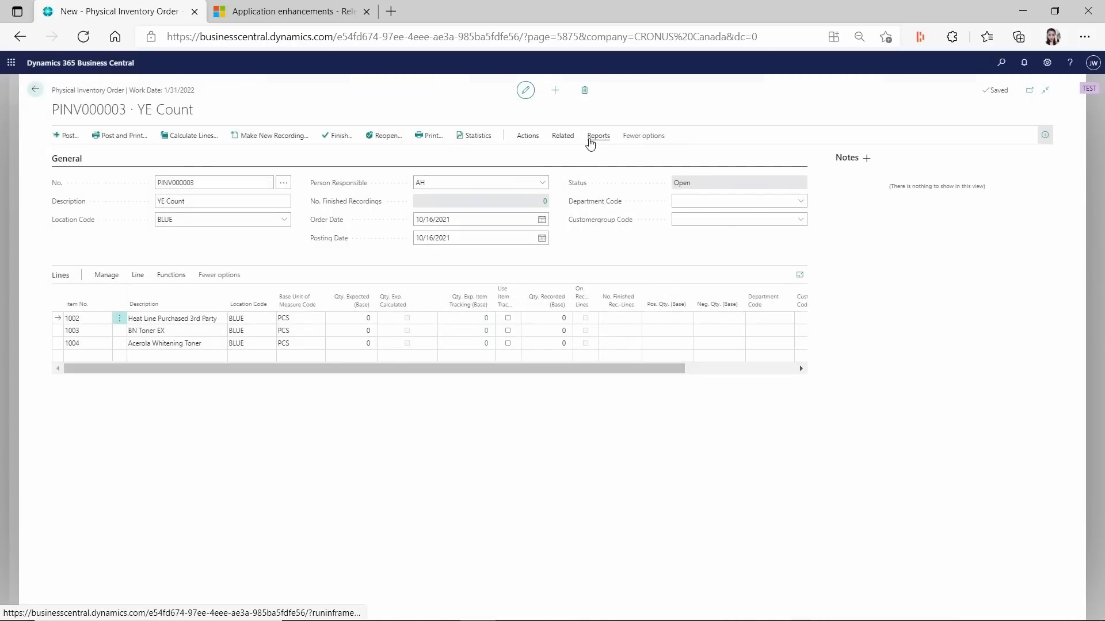
- Open recording 2 of the physical inventory order and record a counted quantity of 10,000 PCS for item 1002
left_click(564, 138)
left_click(75, 155)
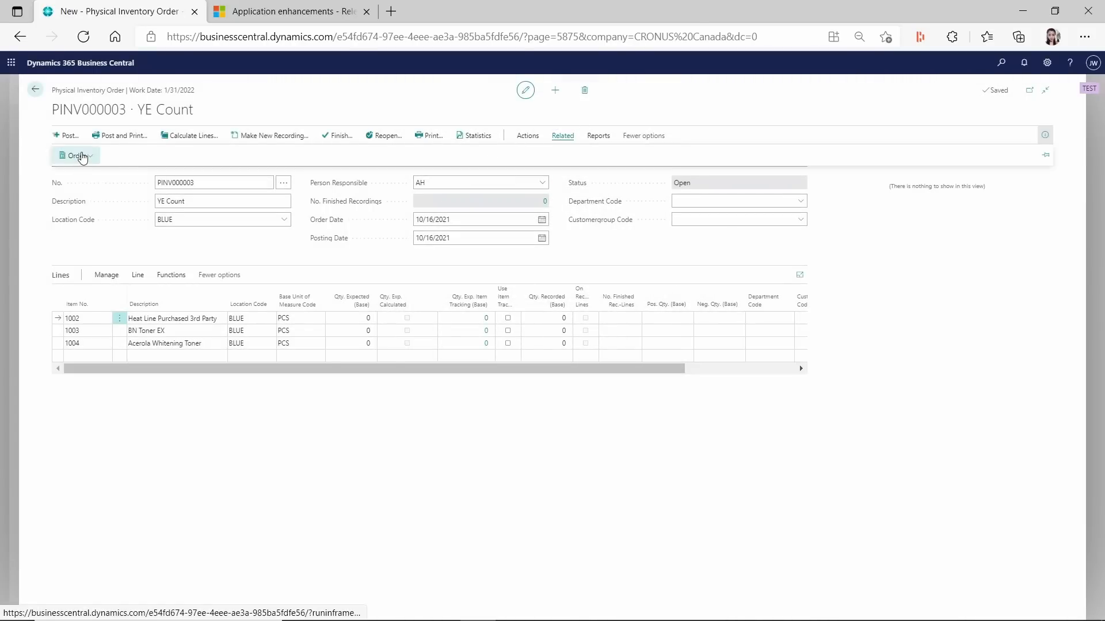
left_click(87, 210)
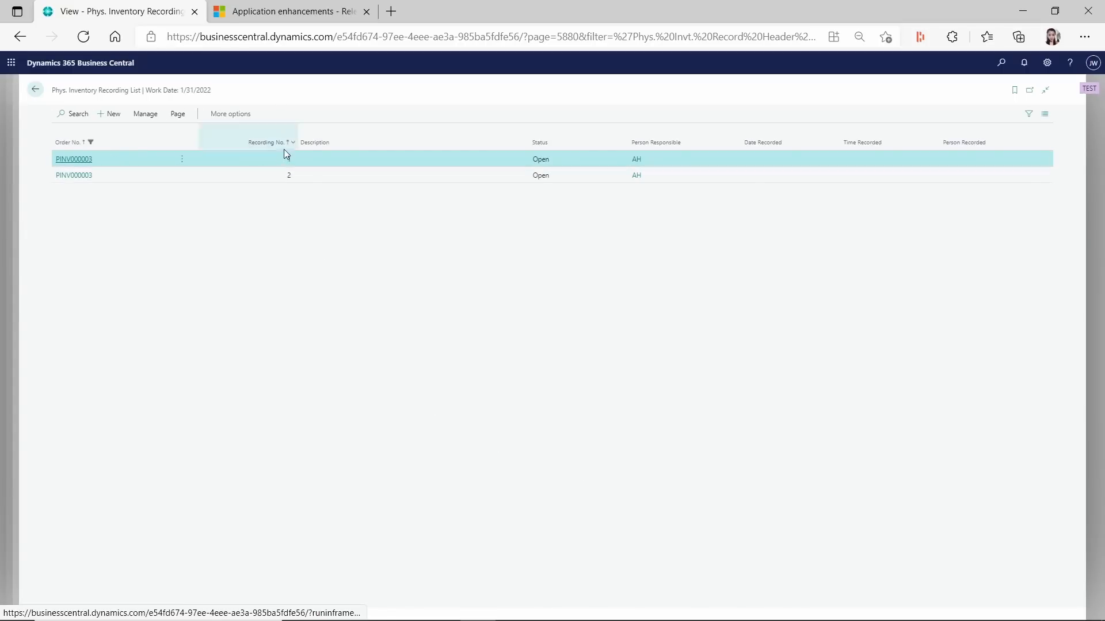
left_click(265, 171)
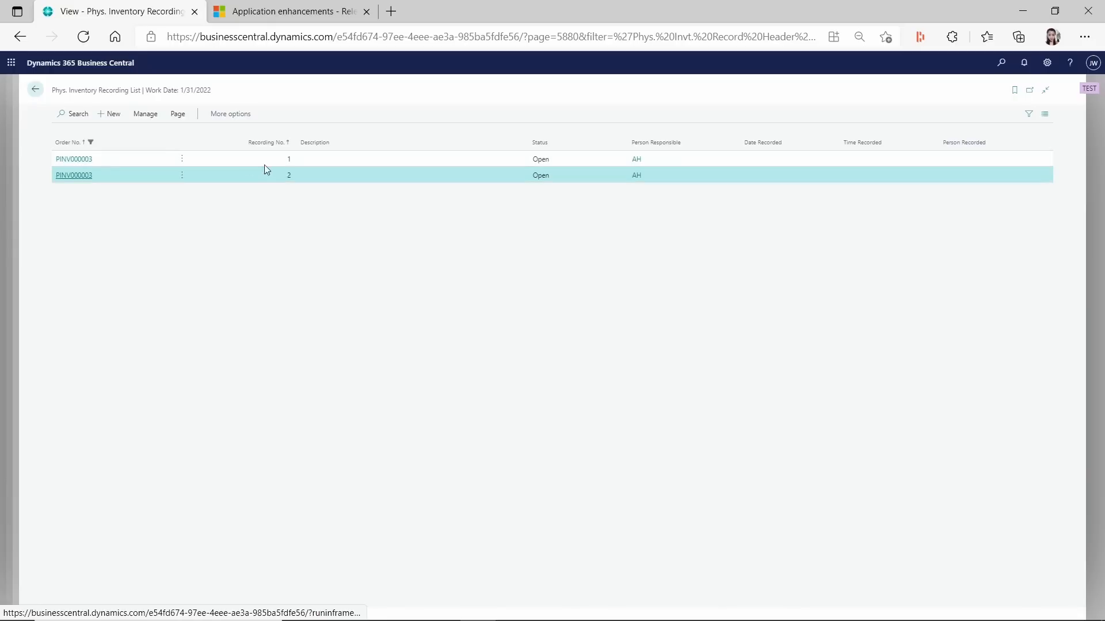
left_click(79, 183)
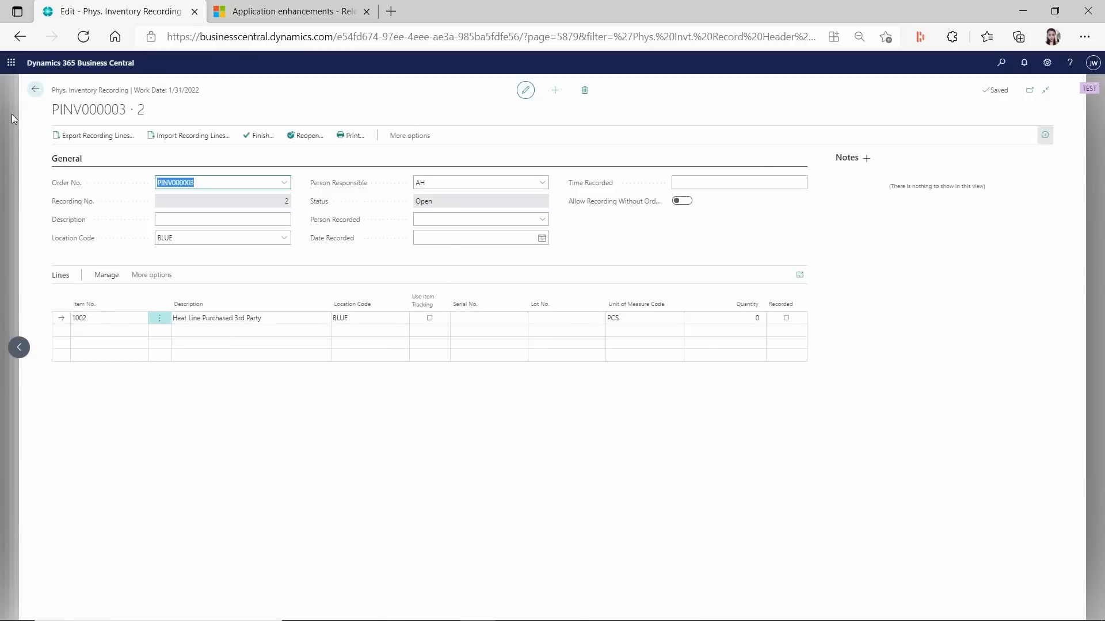
left_click(35, 90)
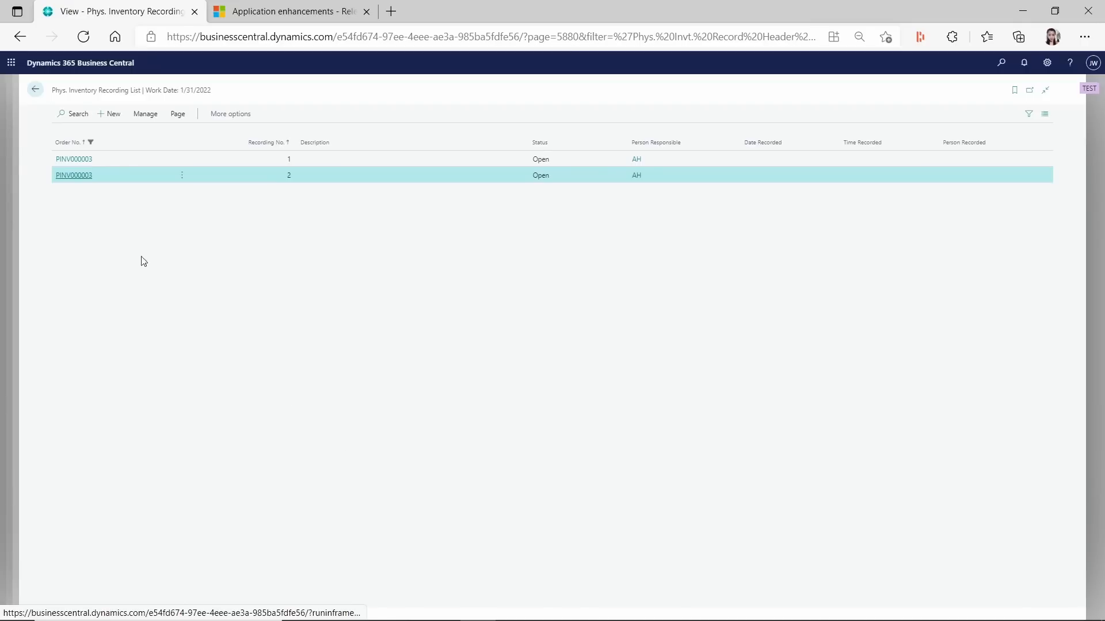
left_click(74, 175)
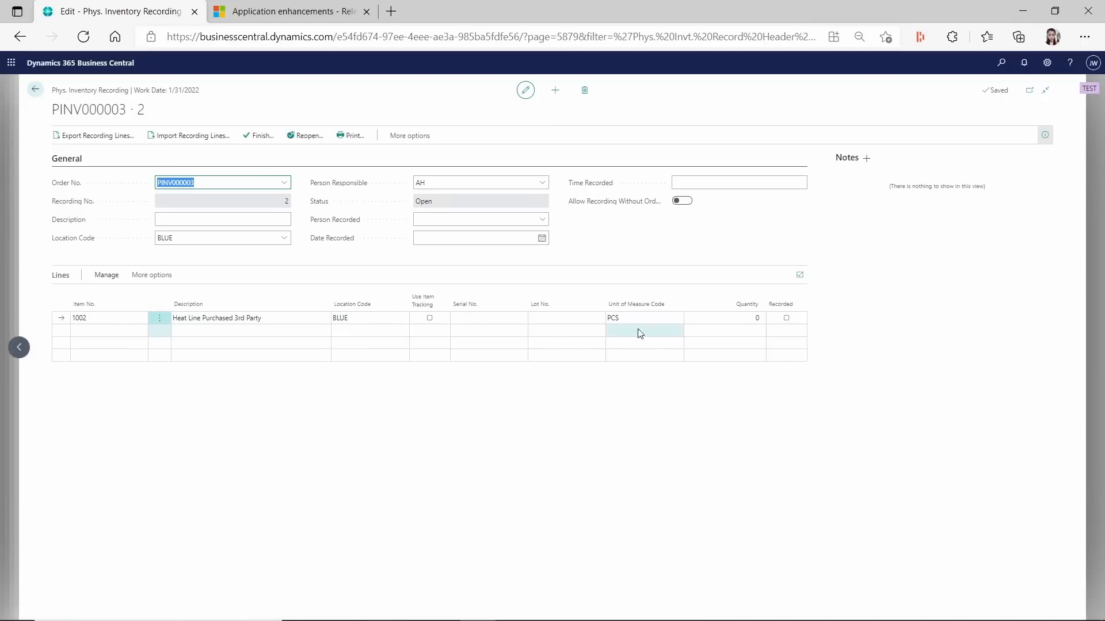
left_click(722, 319)
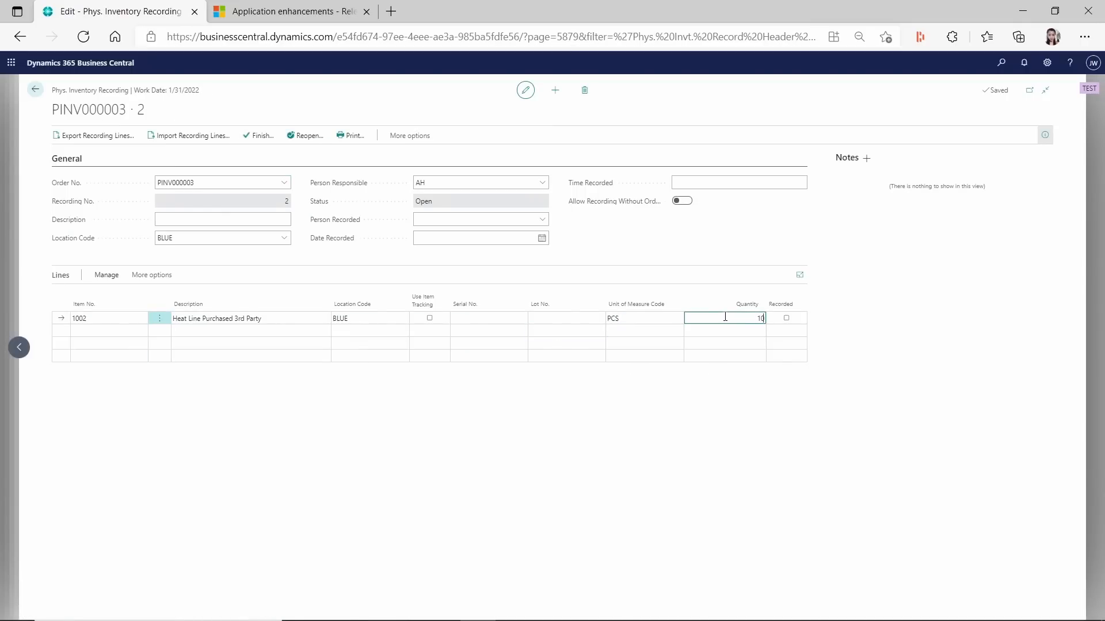
key("Tab")
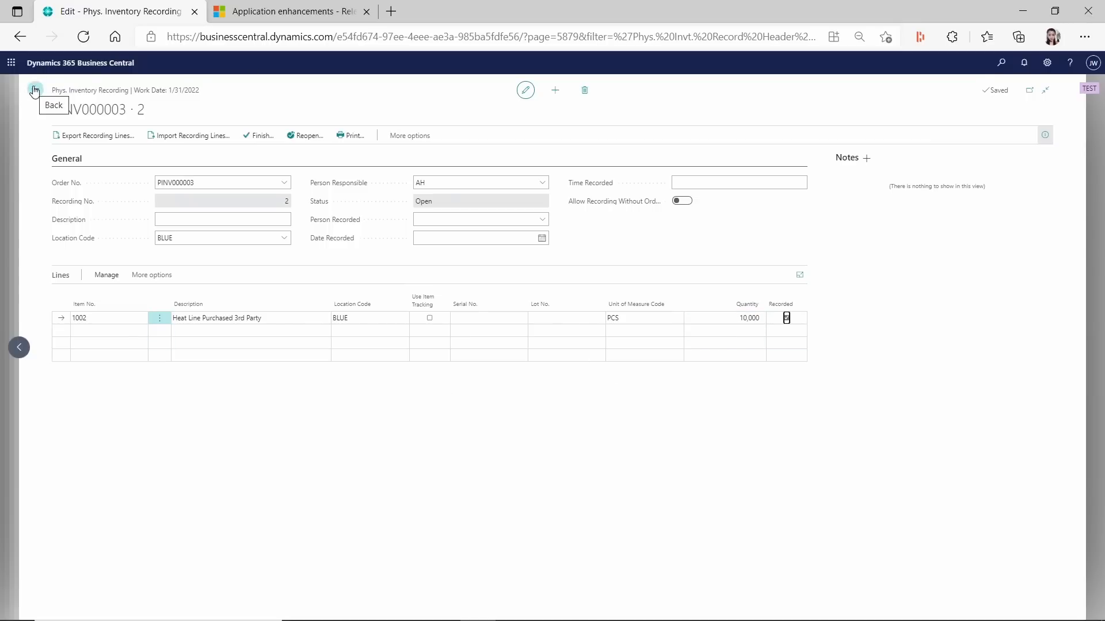
- Finish recordings 2 and 1 of the order and return to the physical inventory order
left_click(260, 138)
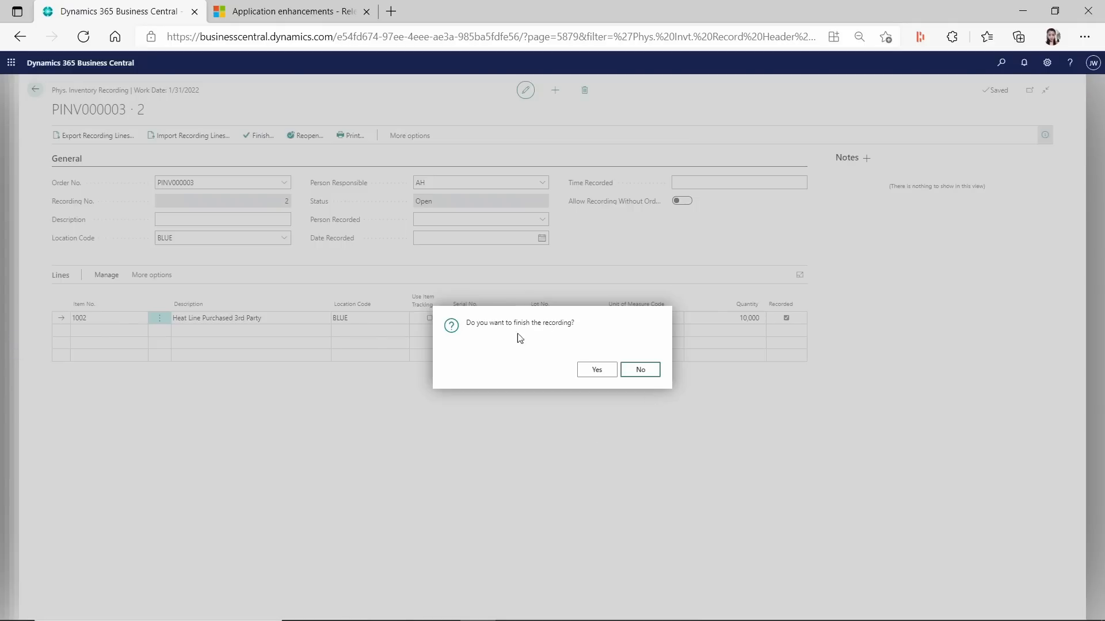
left_click(593, 375)
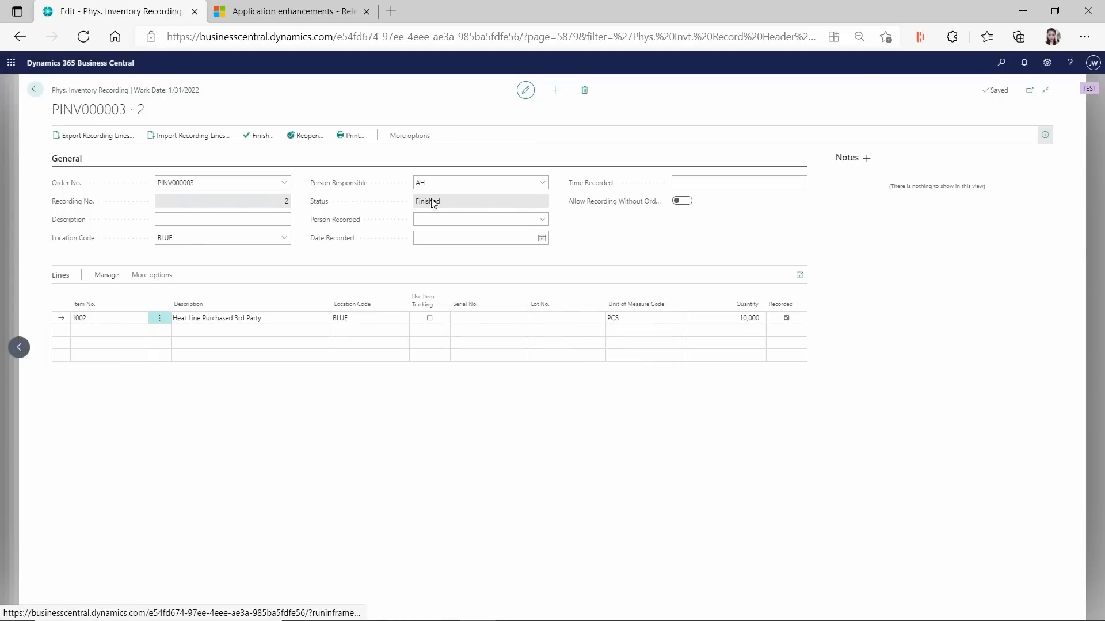
left_click(27, 87)
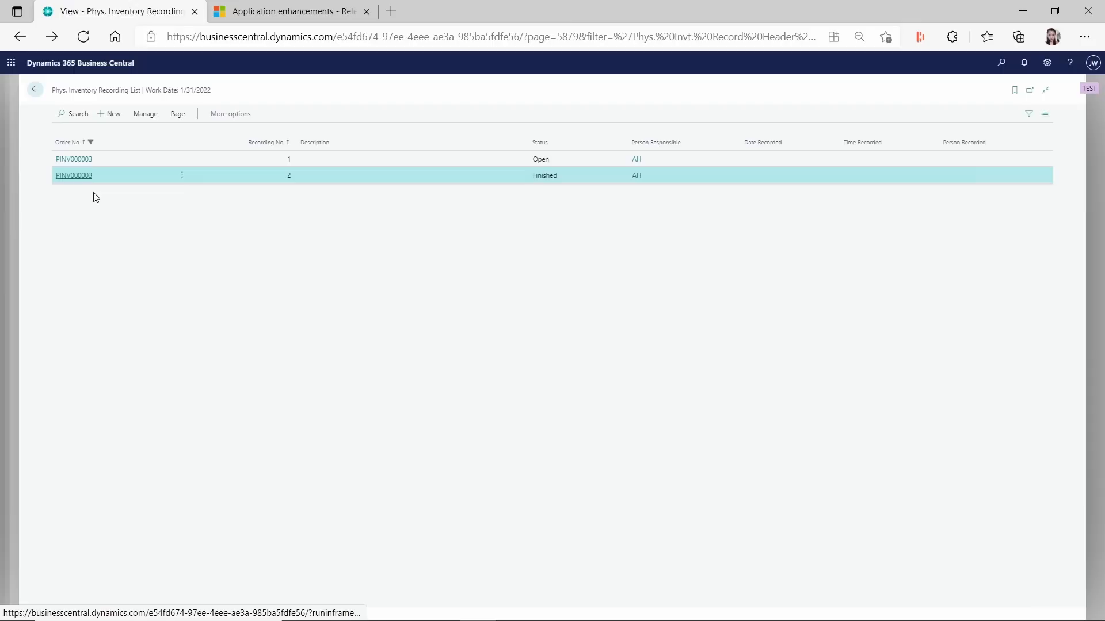
key("Return")
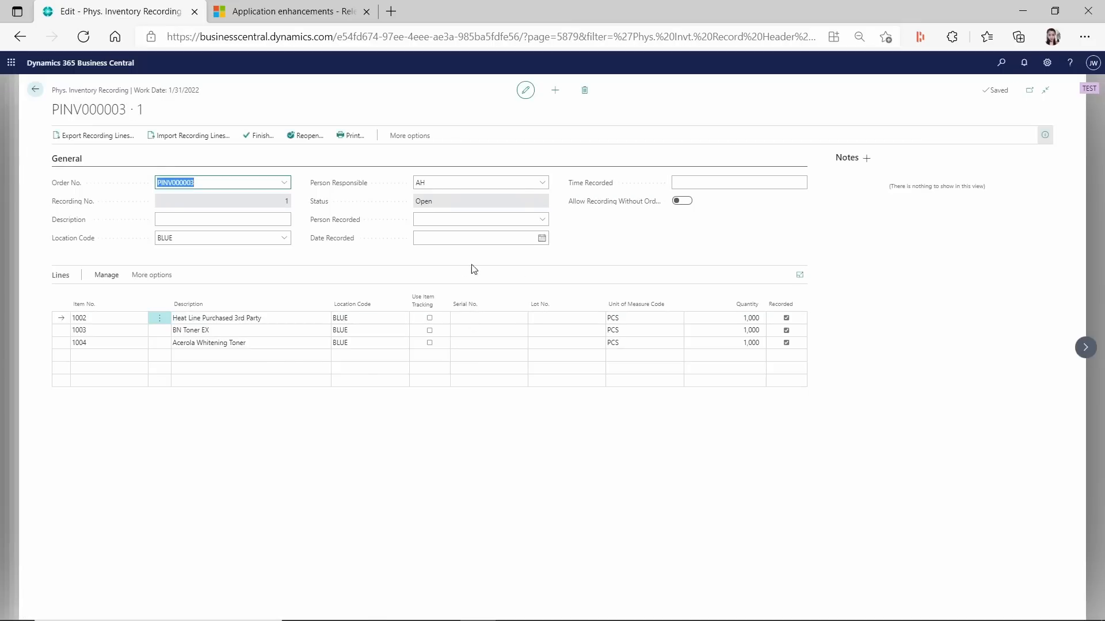
left_click(258, 136)
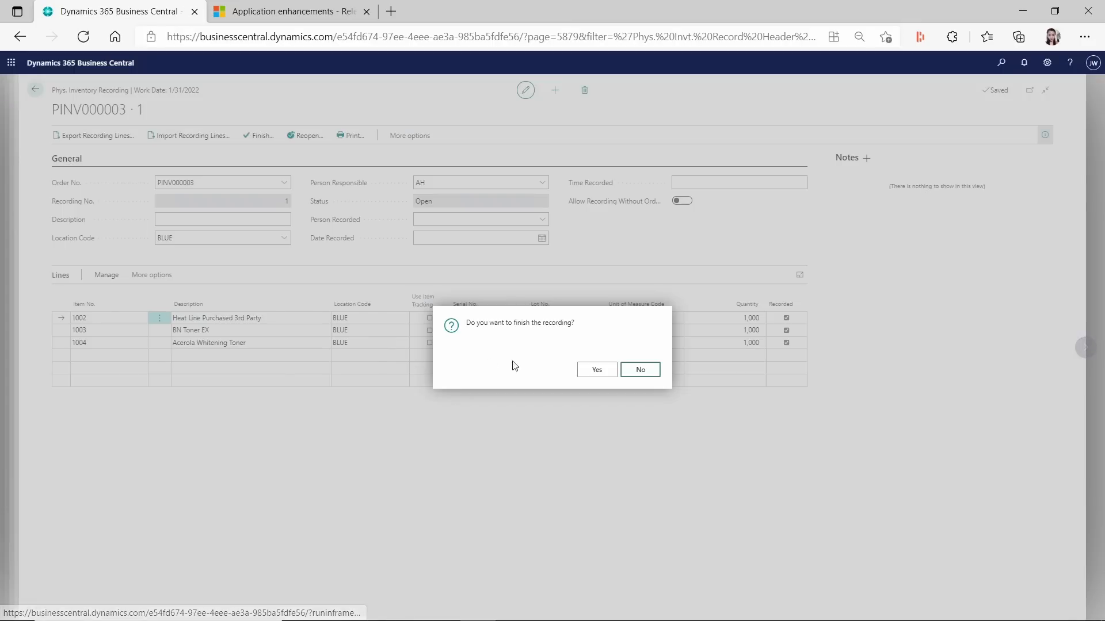
left_click(597, 370)
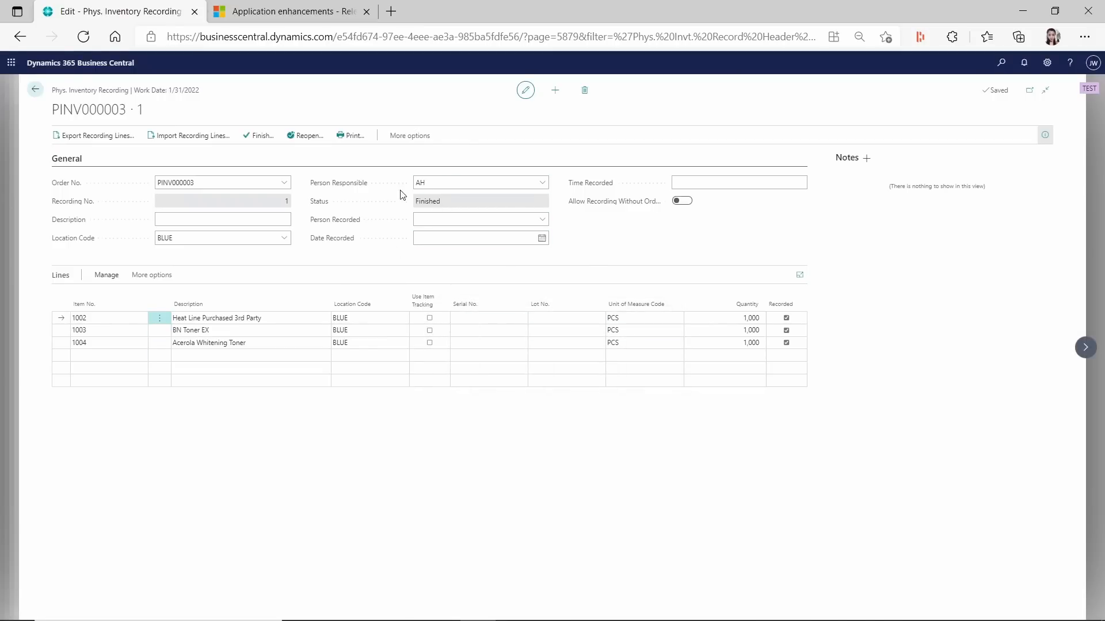
left_click(36, 91)
left_click(35, 90)
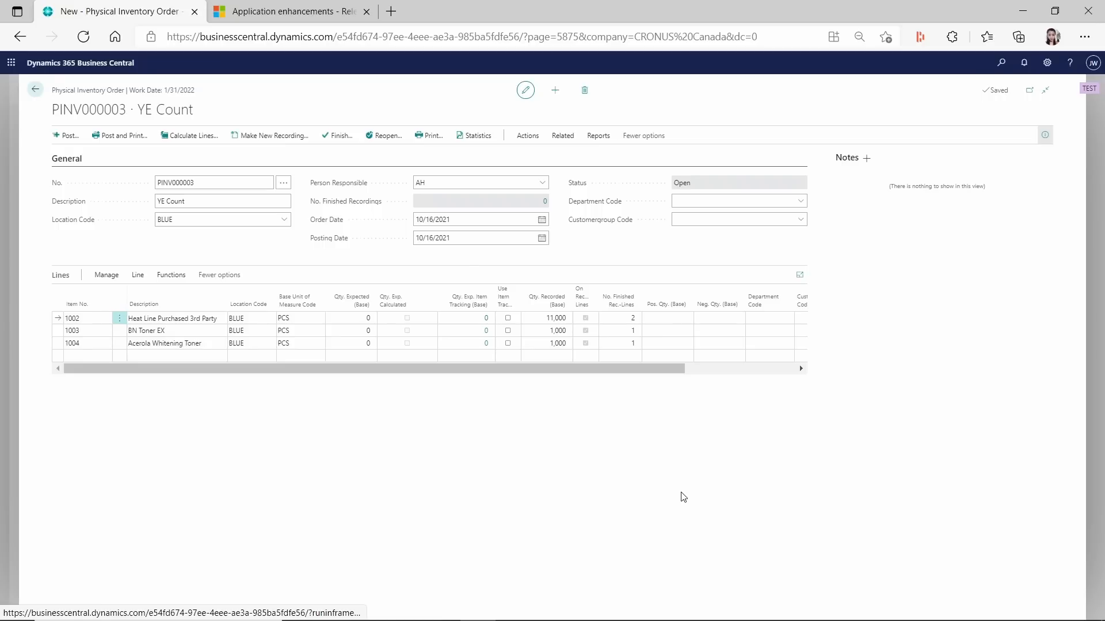
- Try to finish the physical inventory order YE Count
left_click(342, 134)
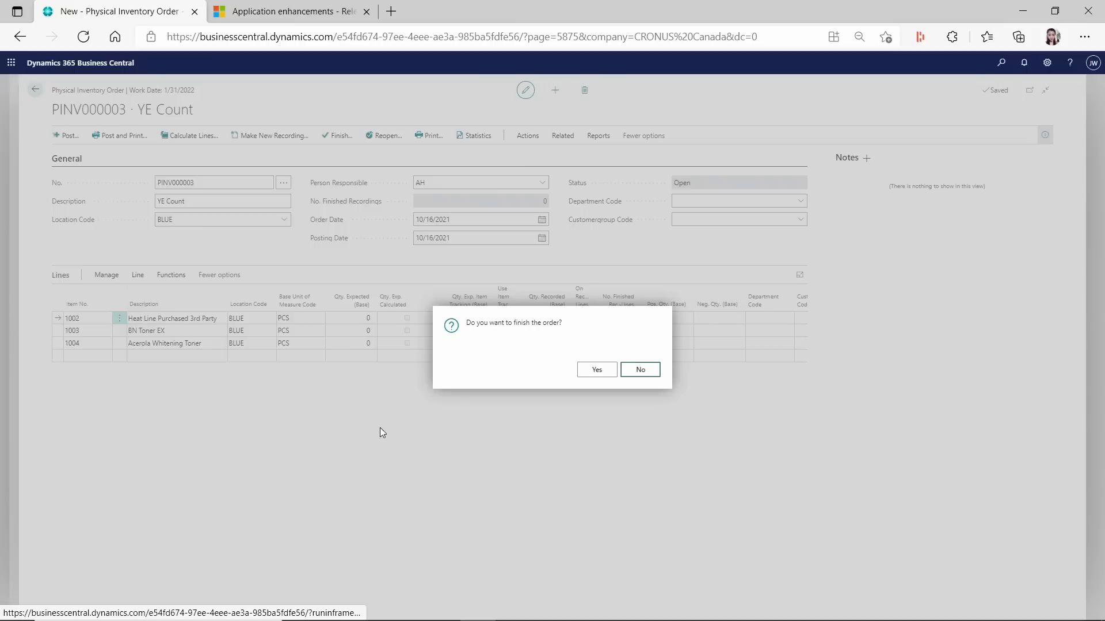
key("Return")
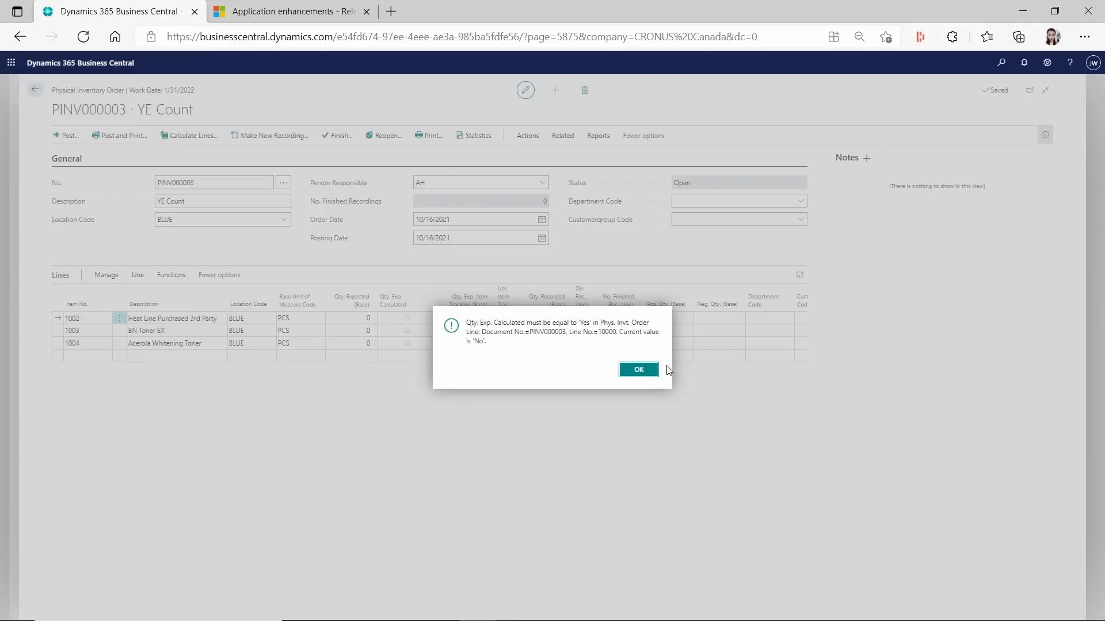
left_click(639, 370)
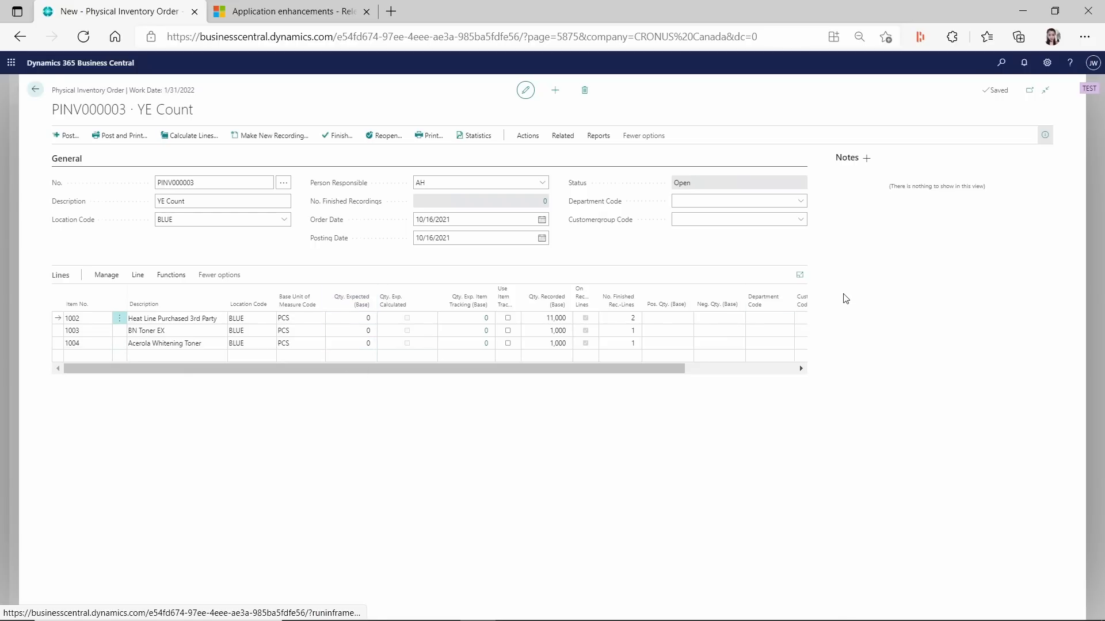
- Calculate the expected quantities for all order lines of the physical inventory order
left_click_drag(674, 369, 684, 369)
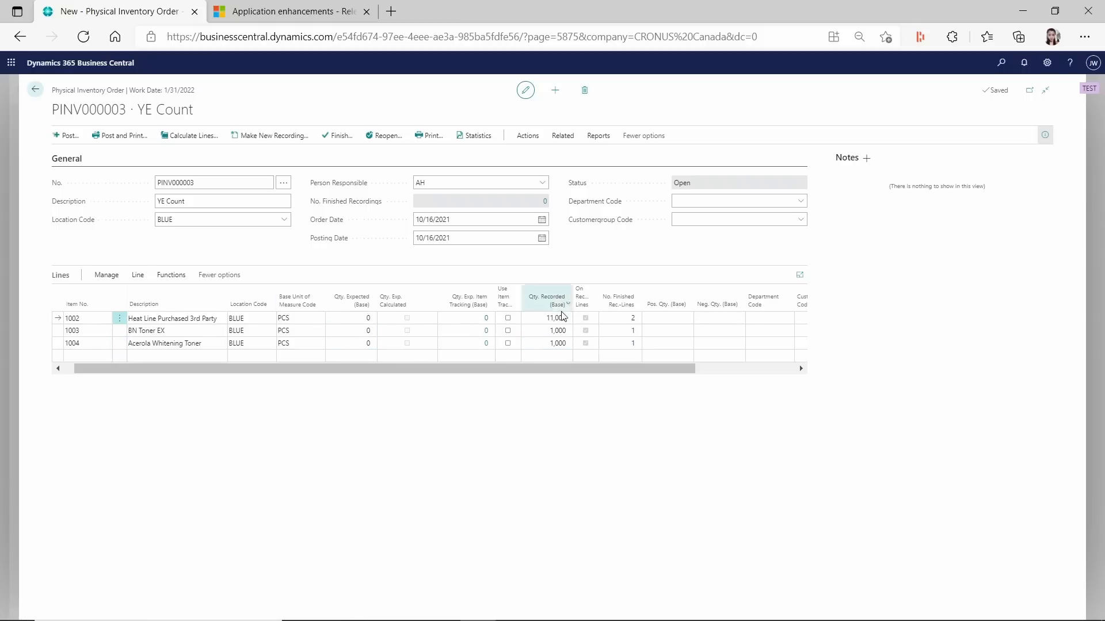
left_click(527, 137)
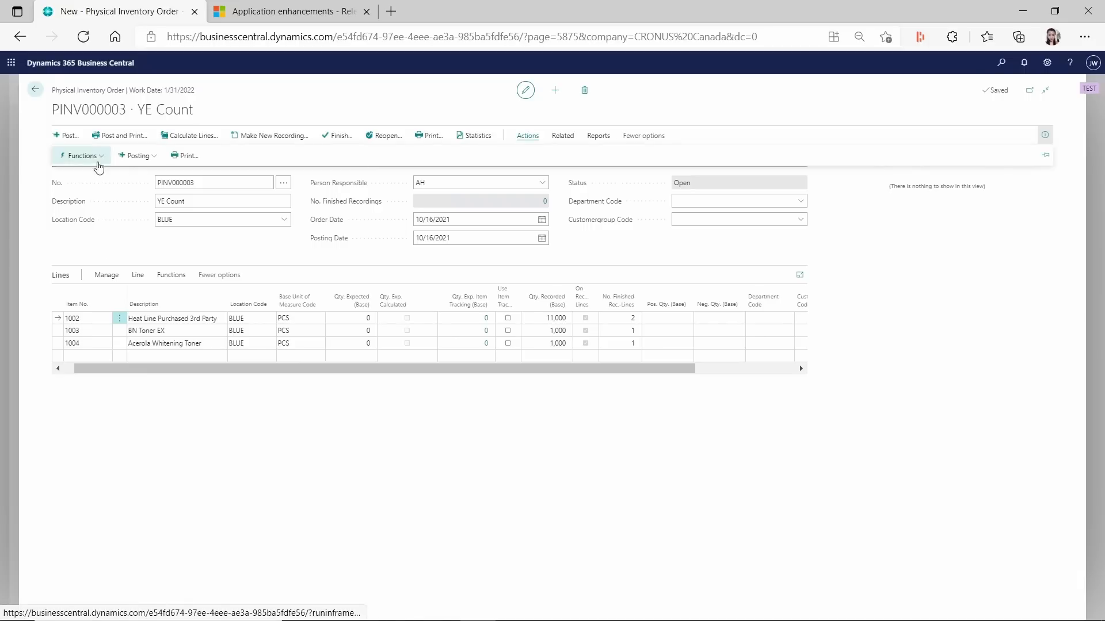
left_click(96, 158)
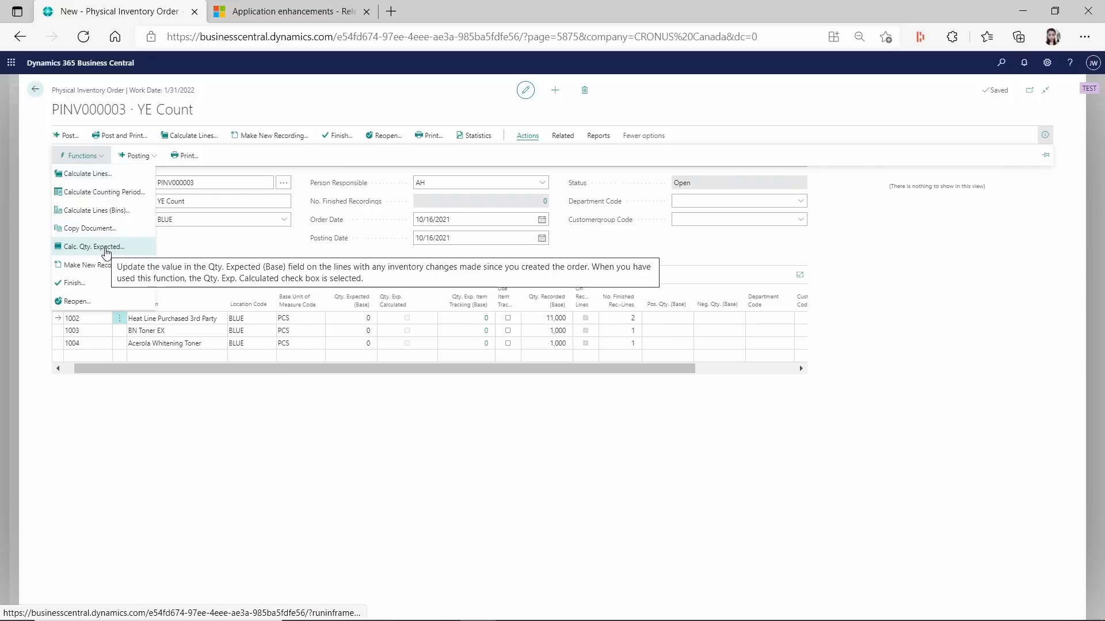
left_click(106, 251)
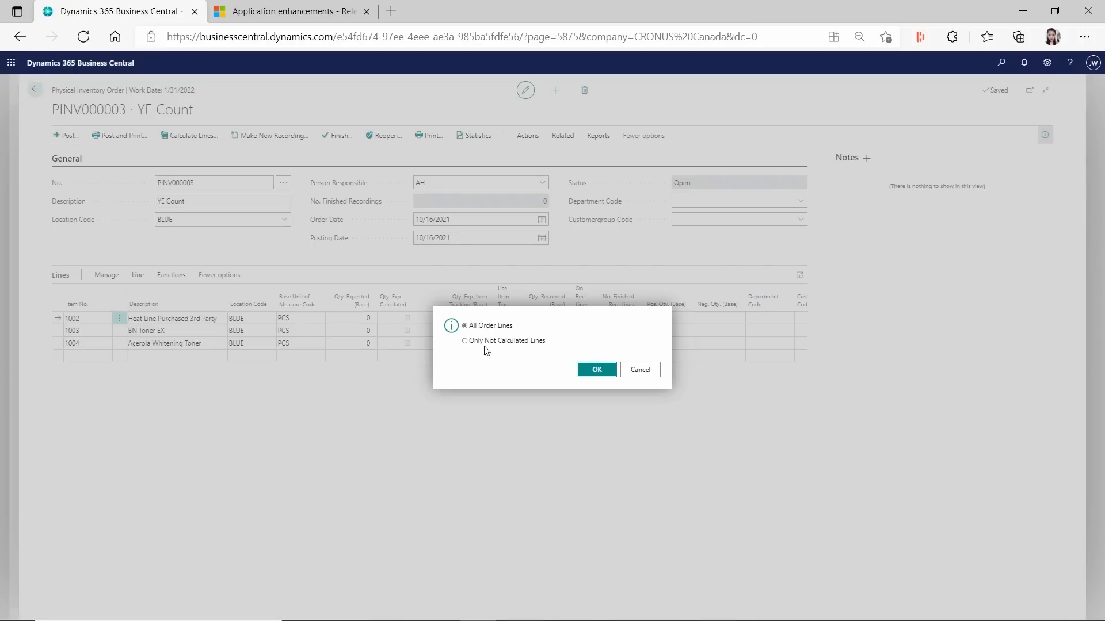
left_click(593, 372)
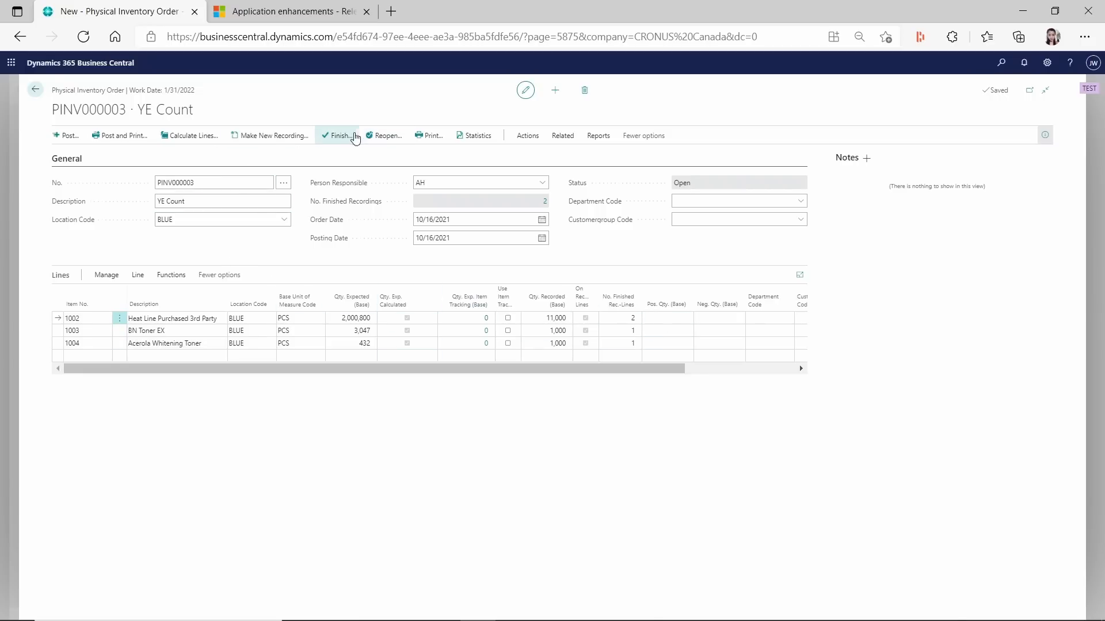
- Finish the physical inventory order YE Count and post it
left_click(331, 138)
left_click(585, 369)
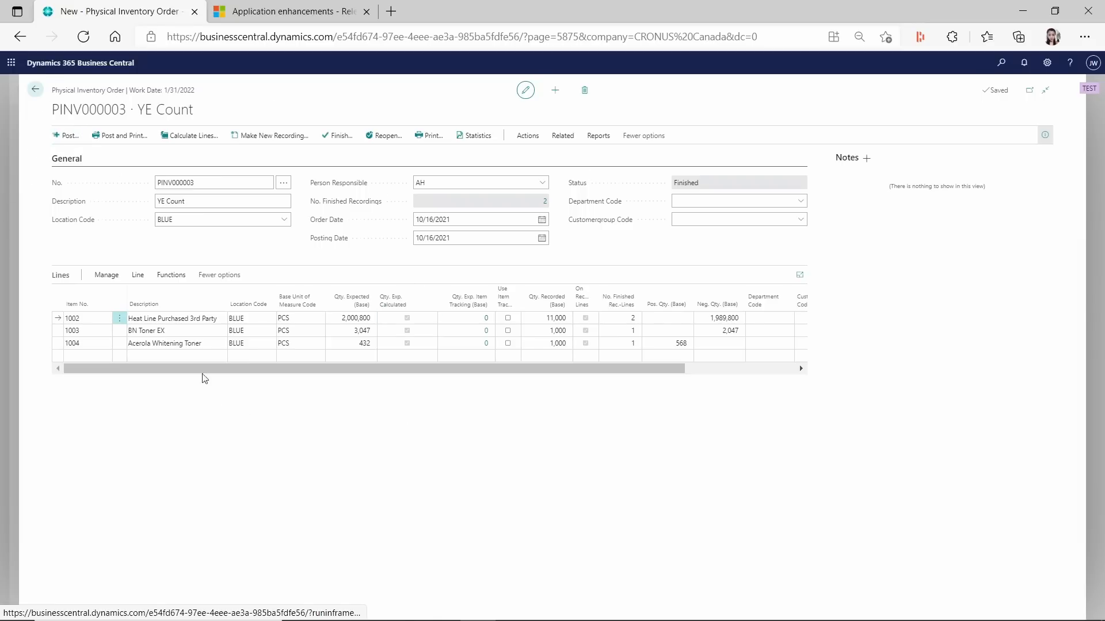
key("F9")
left_click(598, 371)
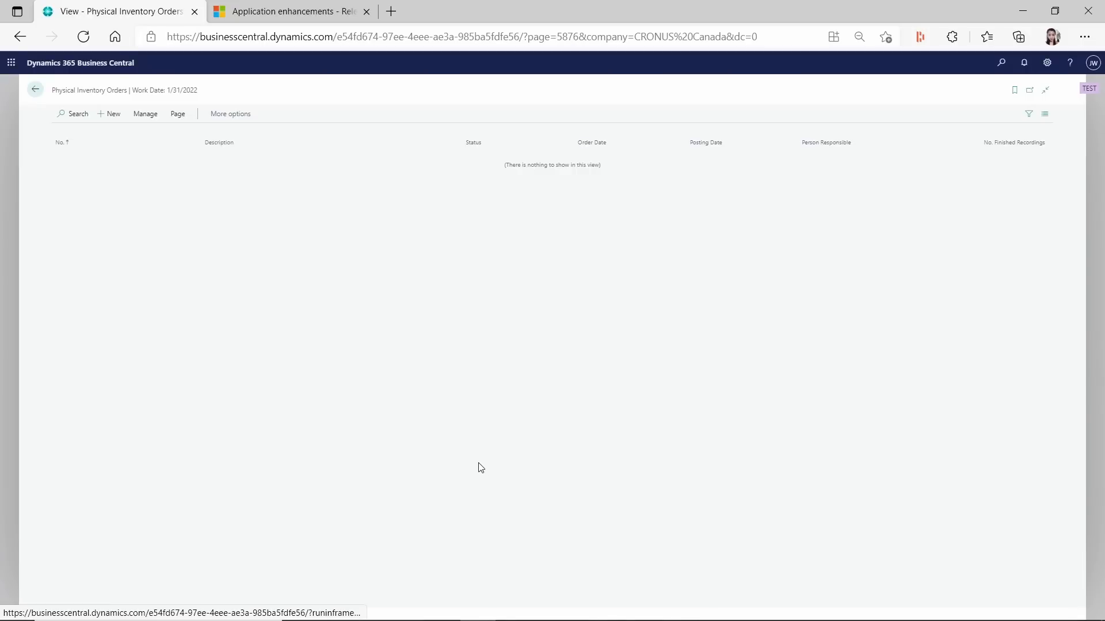
- Leave the physical inventory orders list, search for "posted phy" and open the Posted Phys. Invt. Order page
left_click(35, 90)
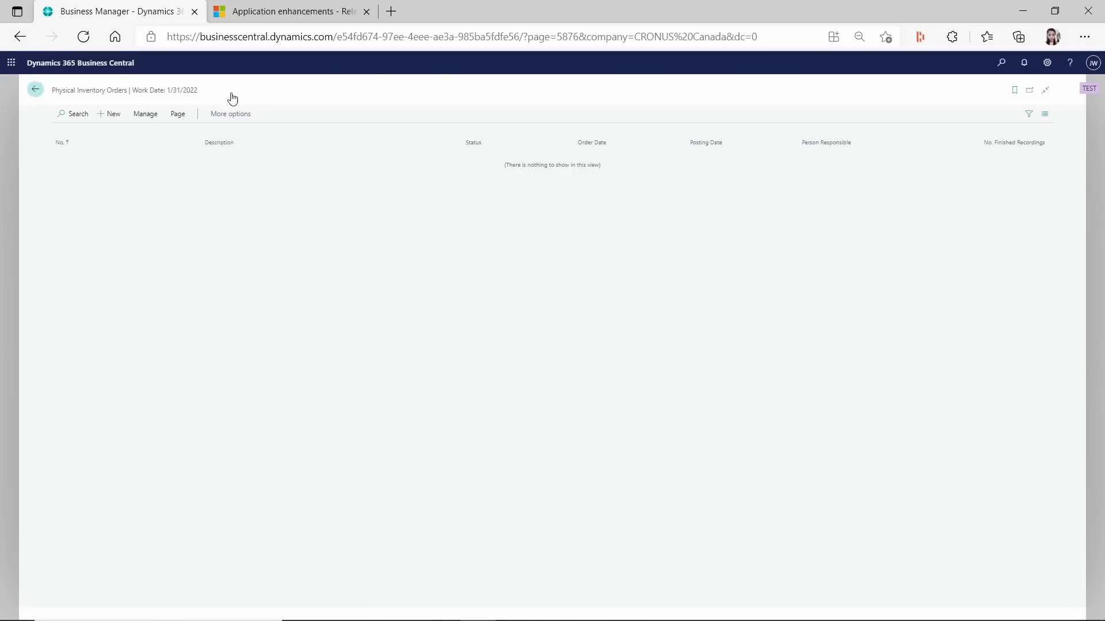
left_click(1001, 63)
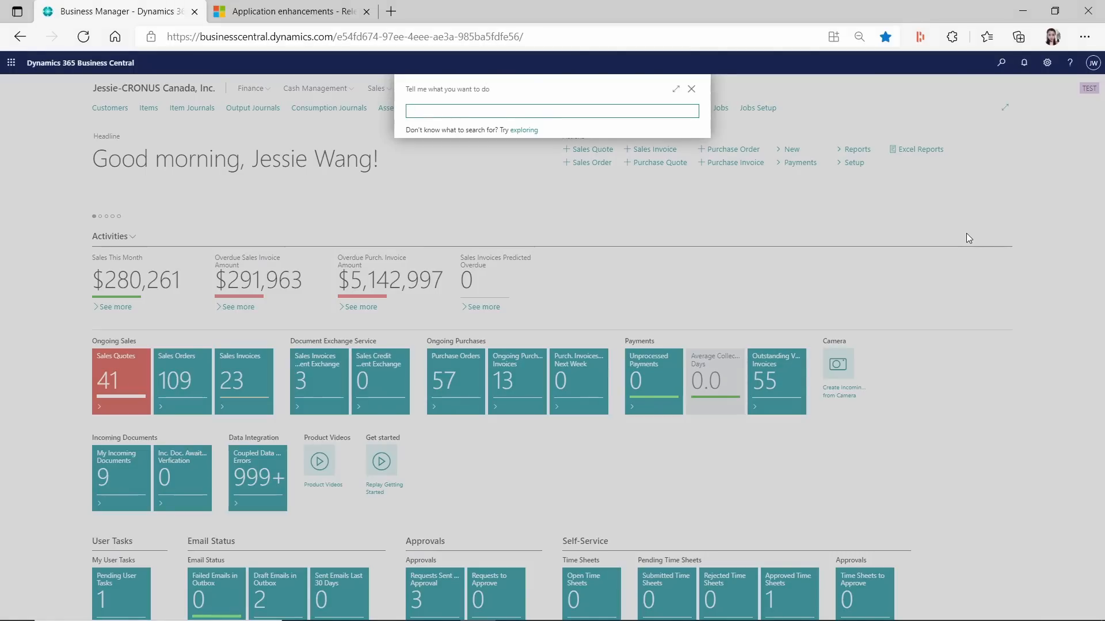
type("posted phy")
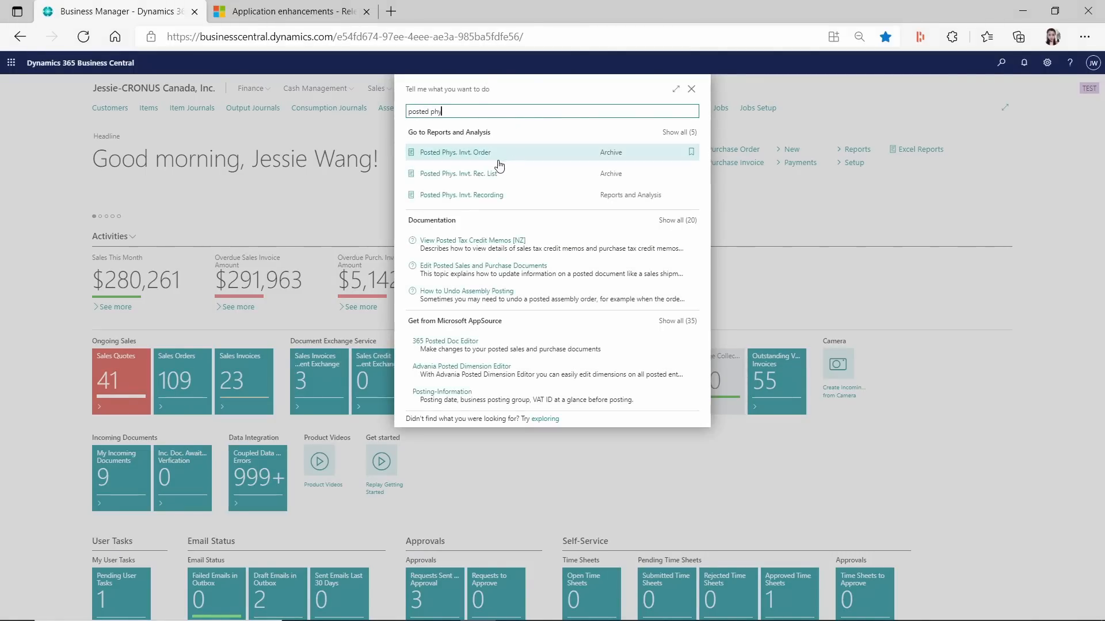
left_click(483, 153)
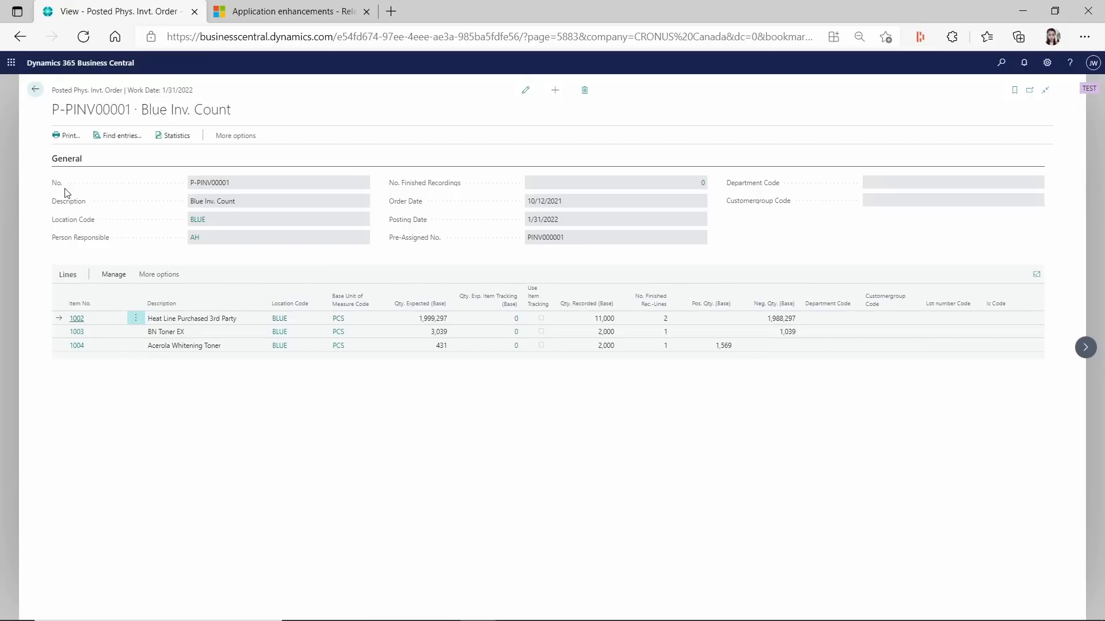
- Examine the related entries and item ledger entries of posted order P-PINV00001, and return to the home page
left_click(118, 136)
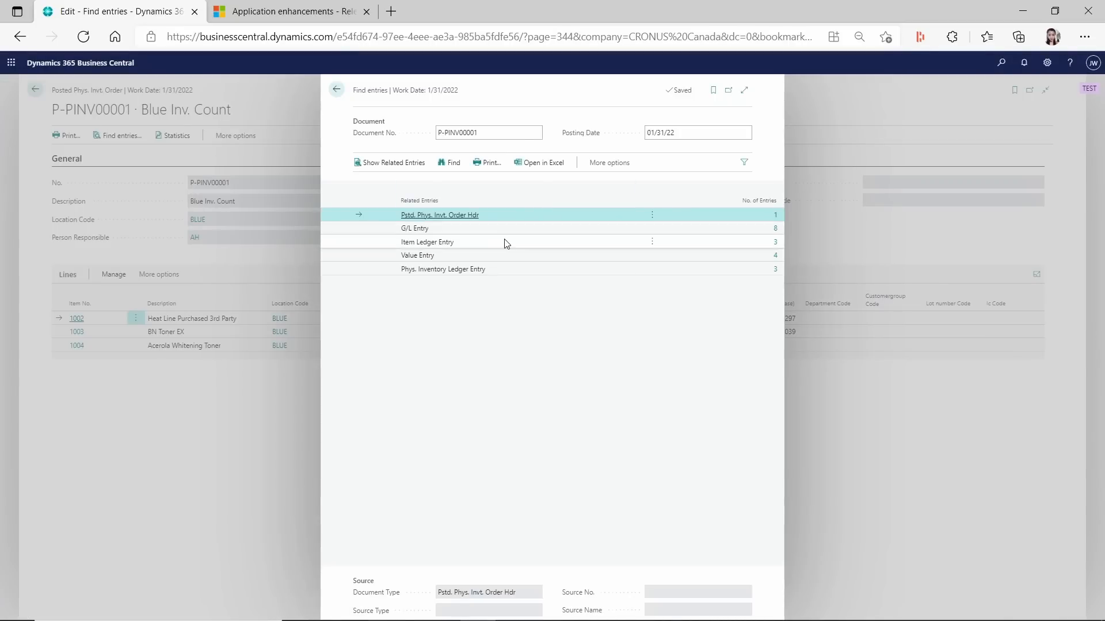
left_click(774, 242)
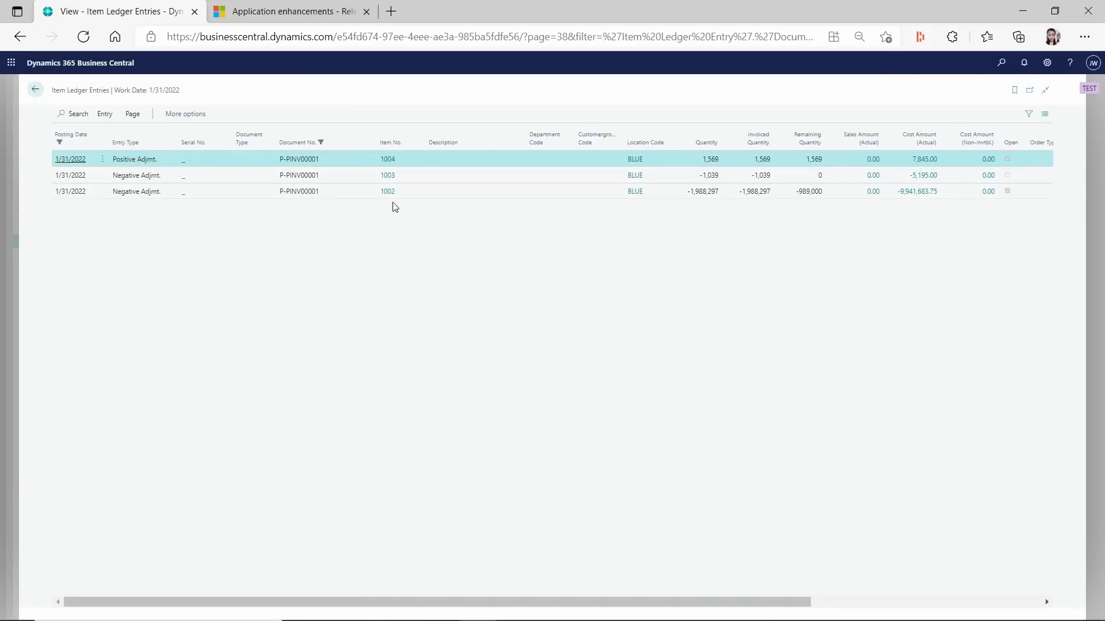
left_click(35, 90)
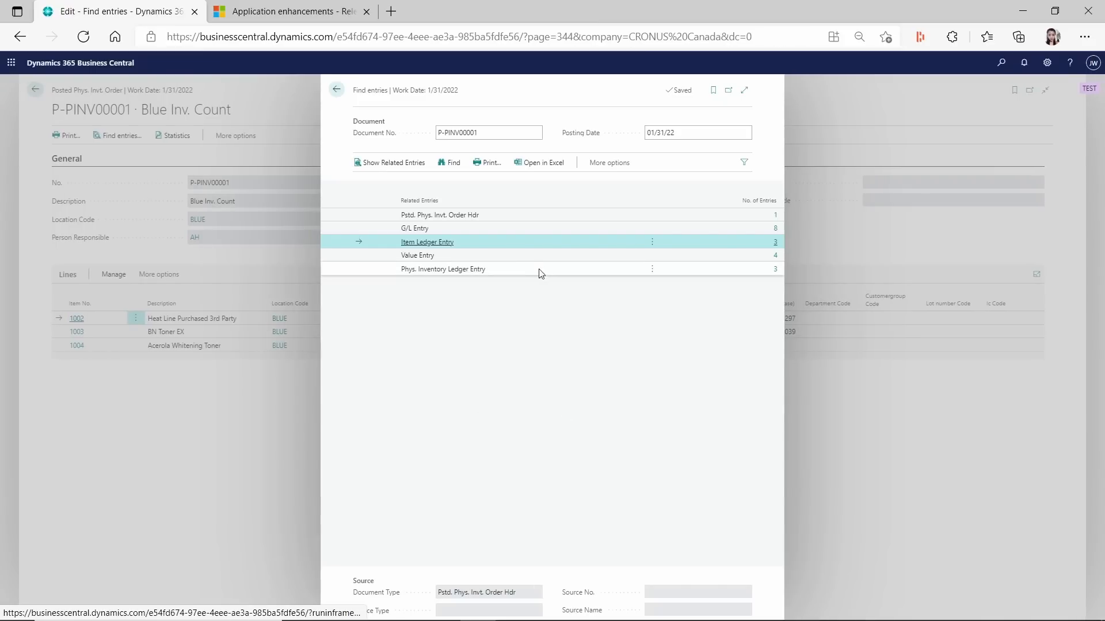
left_click(520, 270)
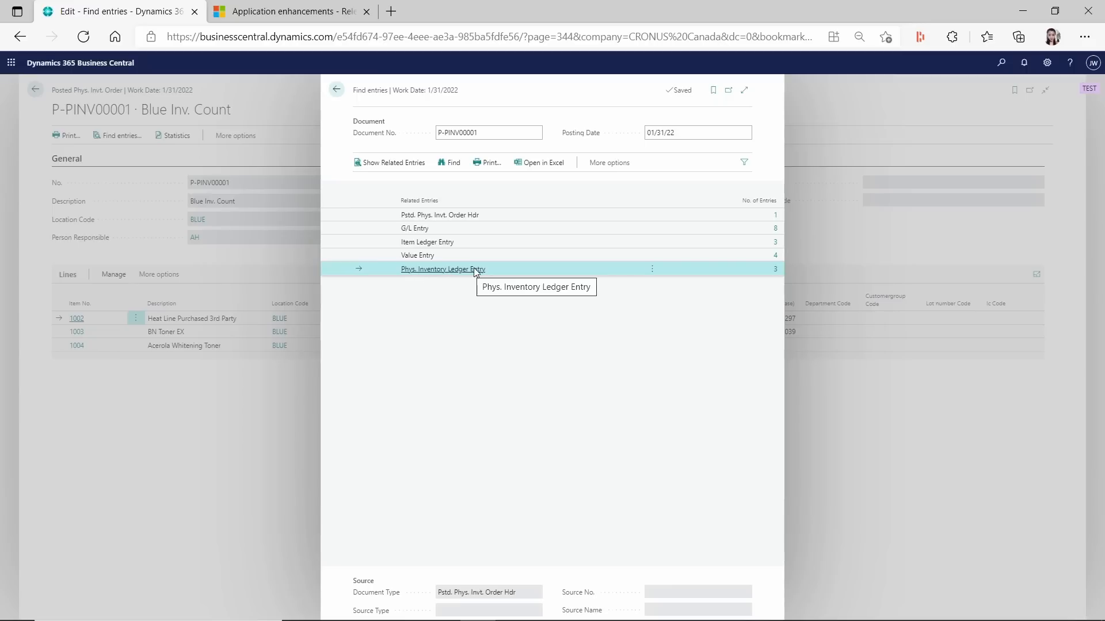
left_click(336, 89)
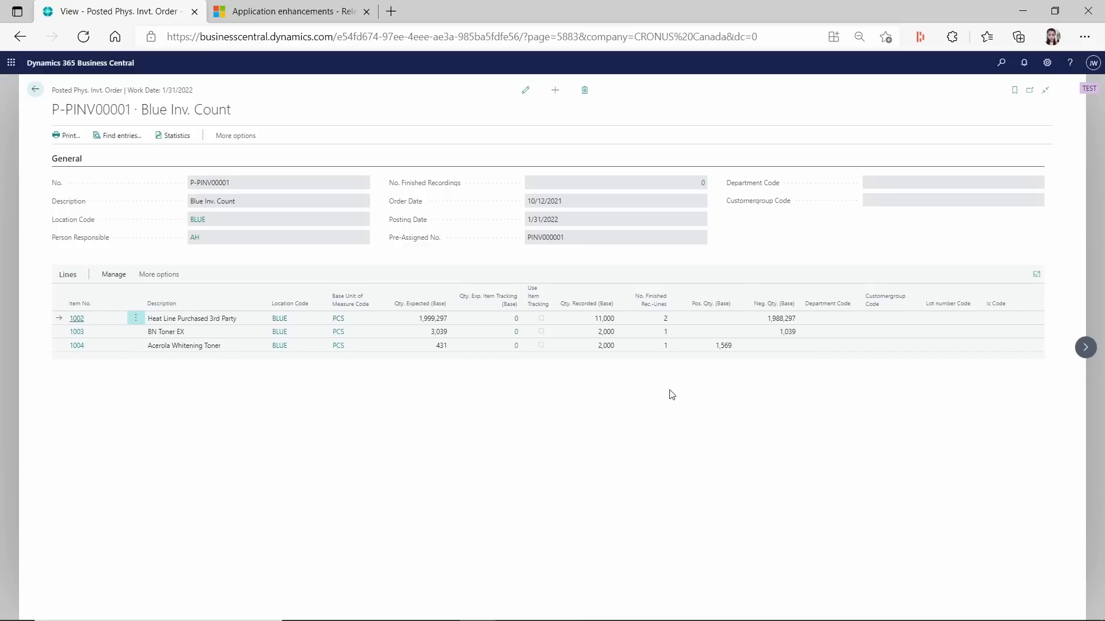
left_click(35, 89)
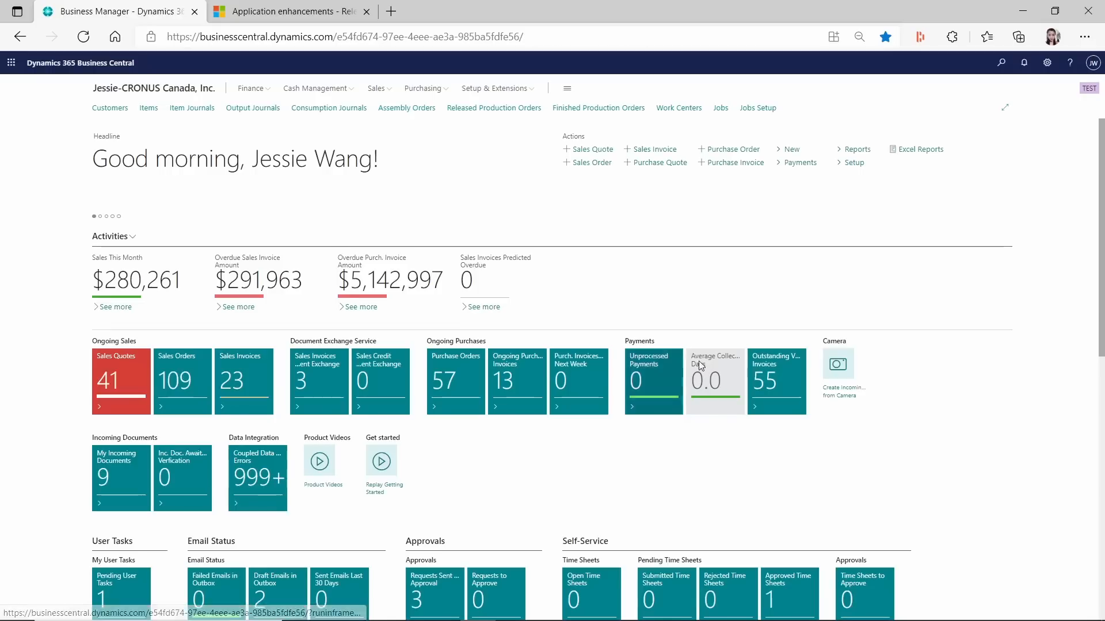